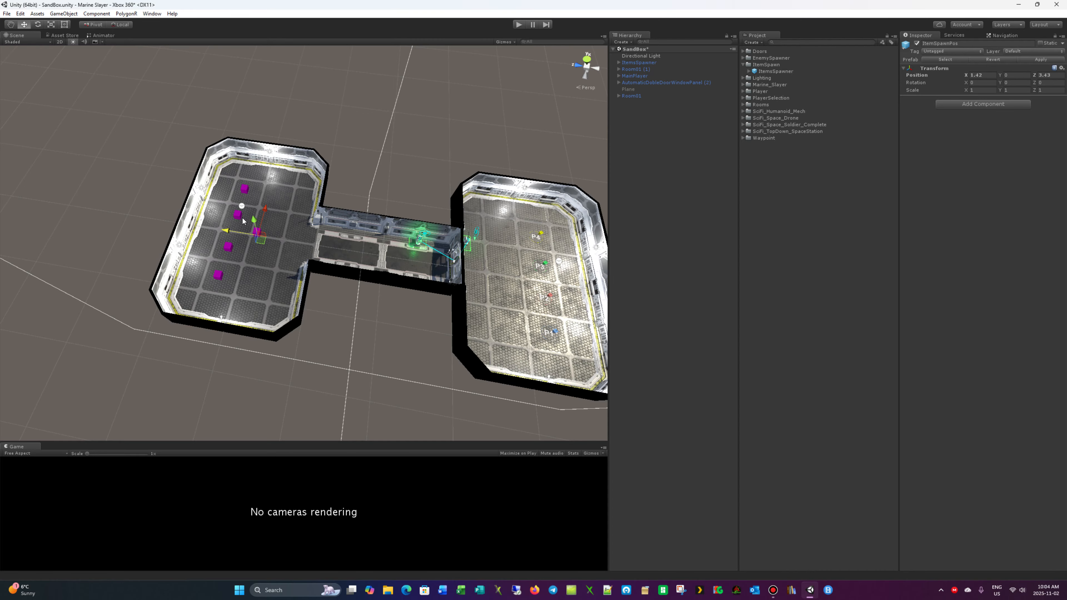
# - Place the PickupExample_Laser, PickupExample_RocketLauncher and PickupExample_Shotgun prefabs on the floor of the room with the P1–P4 markers
pyautogui.keyDown('alt'); pyautogui.moveTo(417, 188); pyautogui.dragTo(467, 198); pyautogui.keyUp('alt')
pyautogui.moveTo(467, 196); pyautogui.dragTo(342, 162, button='middle')
pyautogui.scroll(5, 432, 186)
pyautogui.scroll(6, 324, 216)
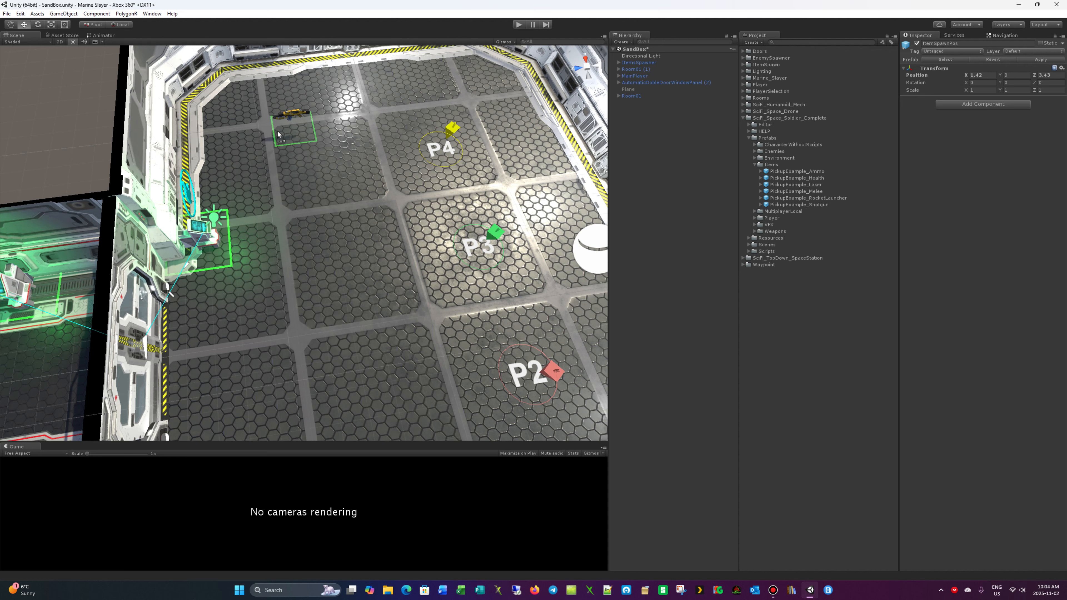
pyautogui.moveTo(299, 101); pyautogui.dragTo(299, 101)
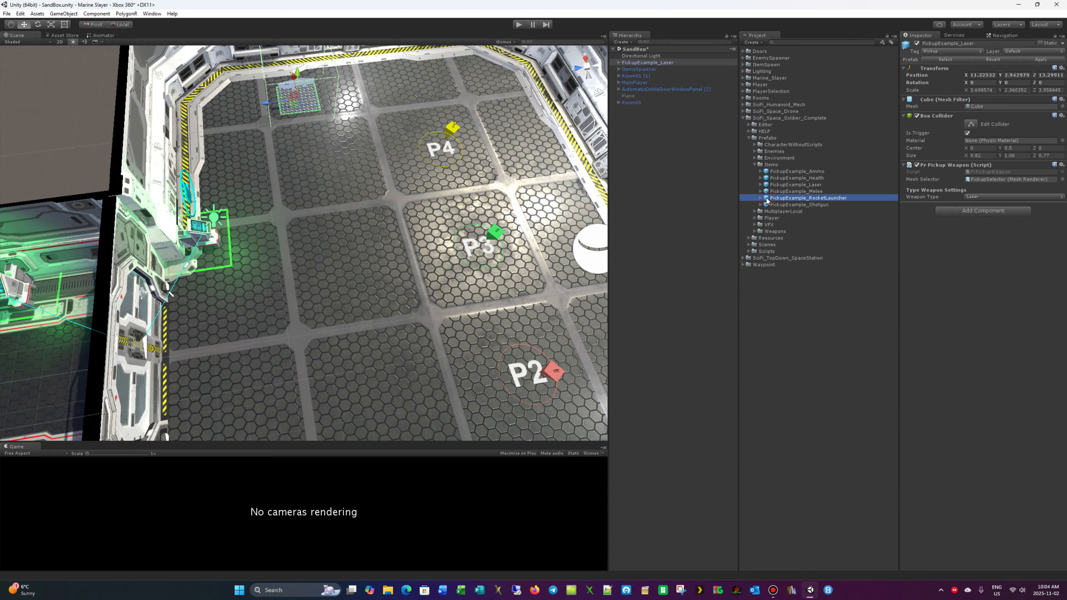
pyautogui.click(402, 86)
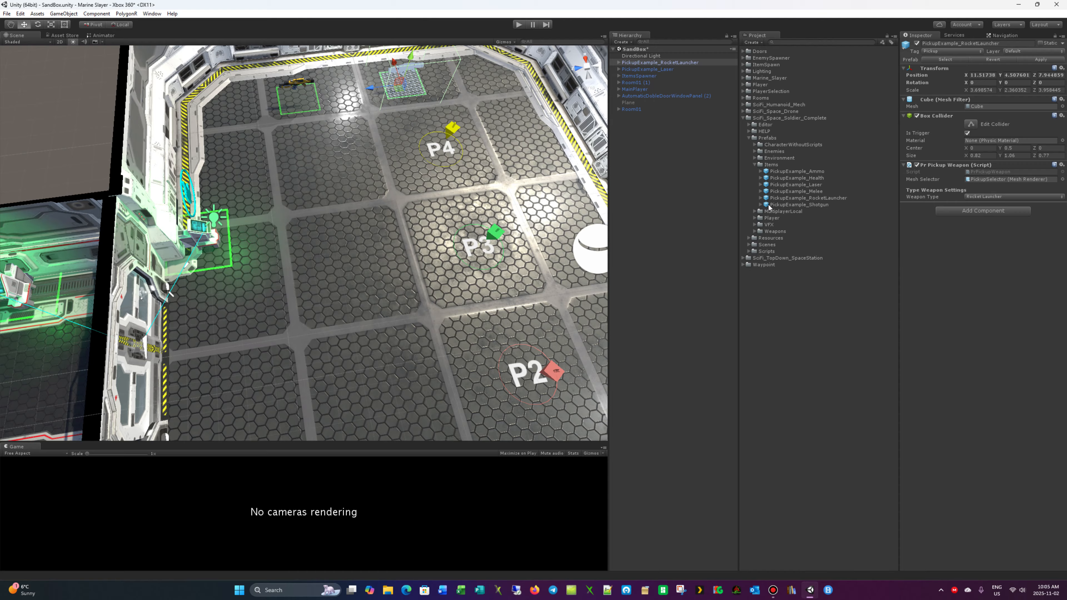
pyautogui.moveTo(316, 148); pyautogui.dragTo(308, 151)
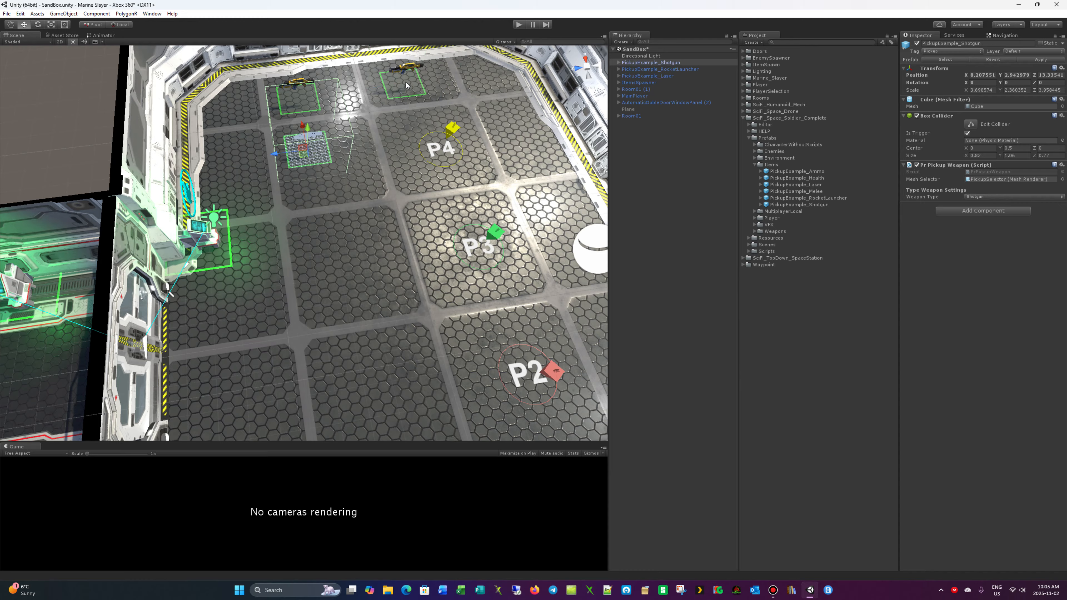
pyautogui.click(405, 82)
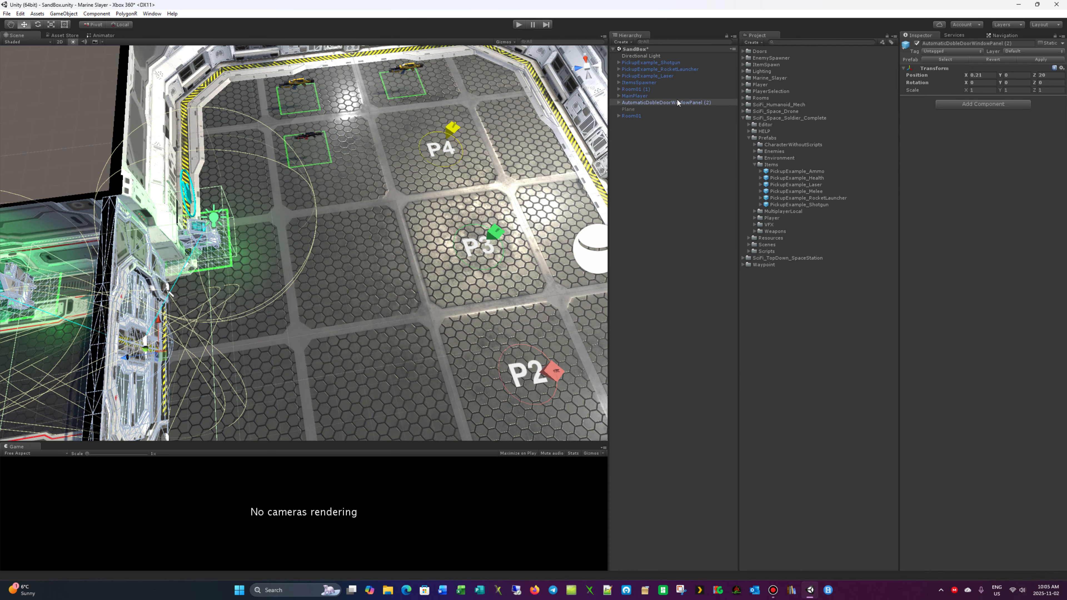
pyautogui.click(405, 85)
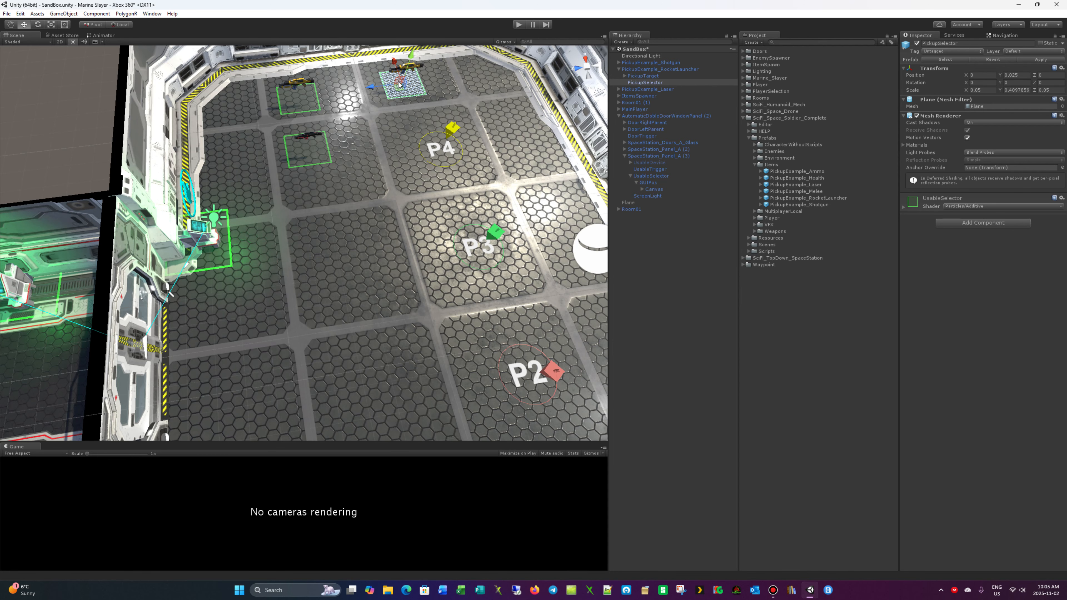
pyautogui.click(299, 92)
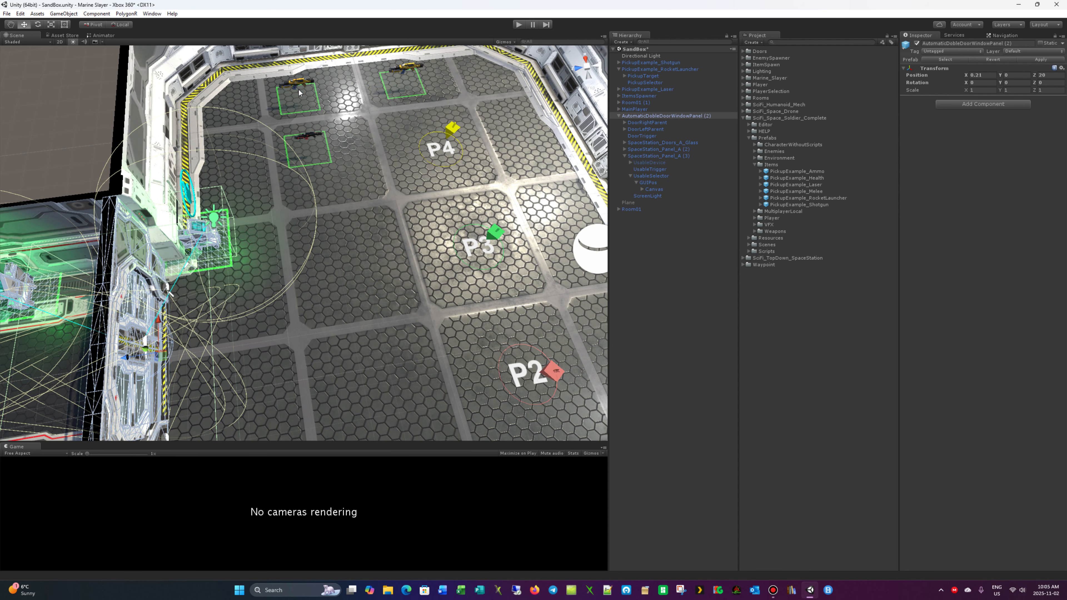
pyautogui.click(310, 94)
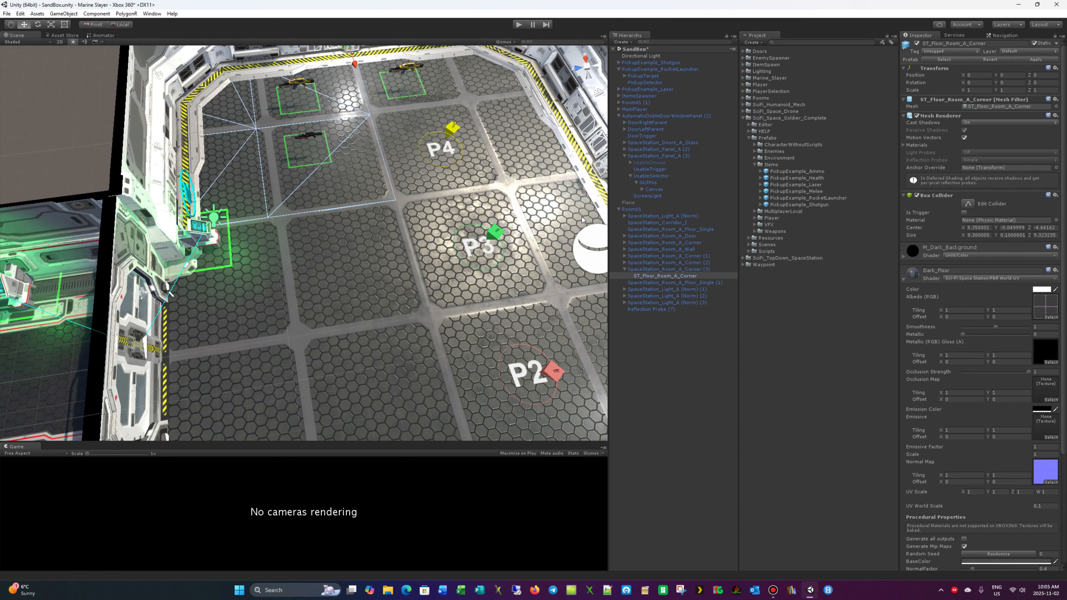
pyautogui.moveTo(497, 167); pyautogui.dragTo(350, 137, button='right')
pyautogui.click(348, 135)
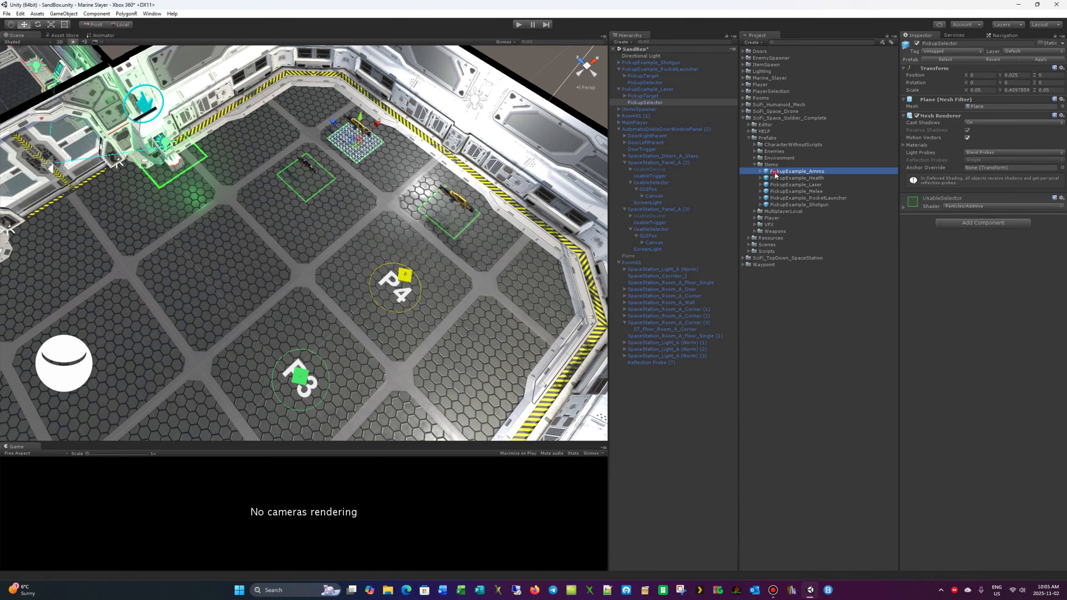
# - Place the PickupExample_Ammo and PickupExample_Health prefabs on the open floor alongside the player start markers
pyautogui.moveTo(247, 261); pyautogui.dragTo(247, 261)
pyautogui.press('Left')
pyautogui.press('Down')
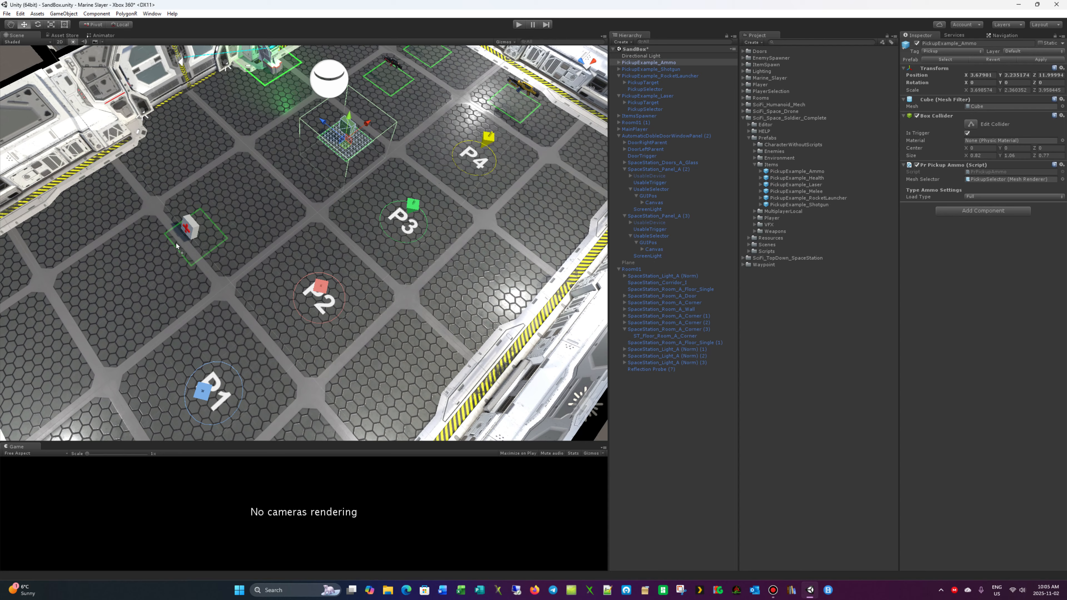
pyautogui.moveTo(134, 280); pyautogui.dragTo(134, 280)
# - Survey the level layout from above, covering both rooms, the connecting corridor and the placed pickups
pyautogui.press('Right')
pyautogui.press('Up')
pyautogui.press('Left')
pyautogui.press('Up')
pyautogui.press('Left')
pyautogui.press('Up')
pyautogui.press('Right')
pyautogui.press('Down')
pyautogui.press('Down')
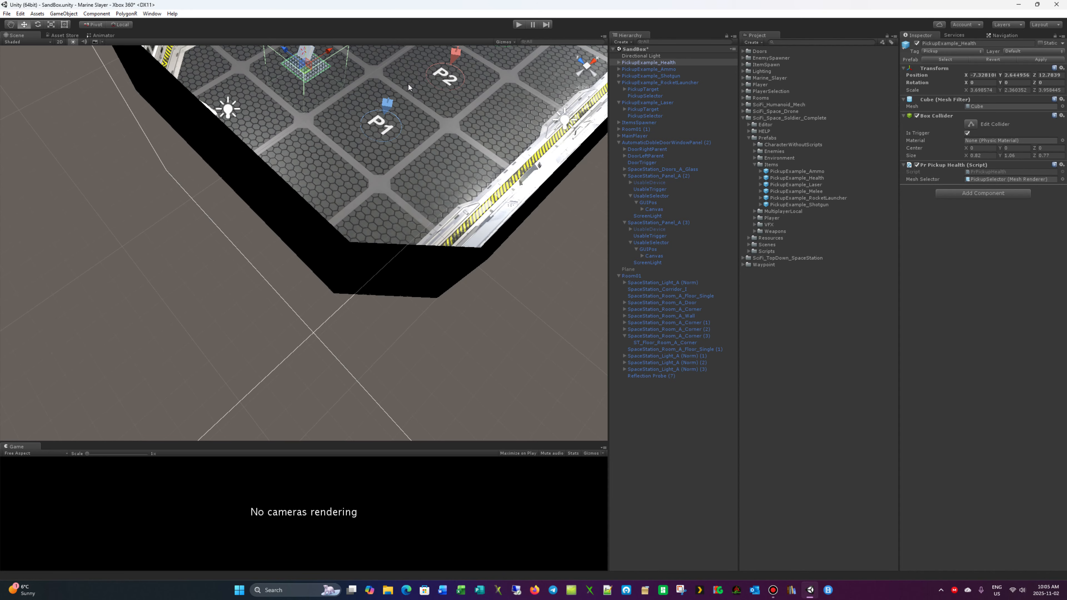
pyautogui.press('Right')
pyautogui.scroll(-10, 401, 80)
pyautogui.press('Up')
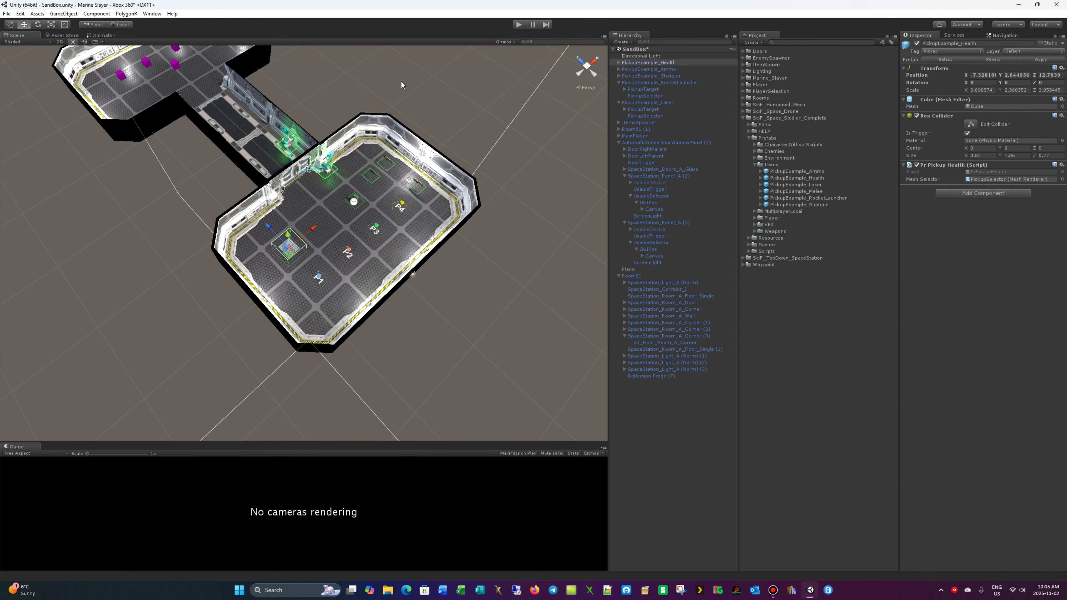
# - Run the scene with an enlarged Game view and walk the soldier past the ammo and health pickups
pyautogui.click(519, 25)
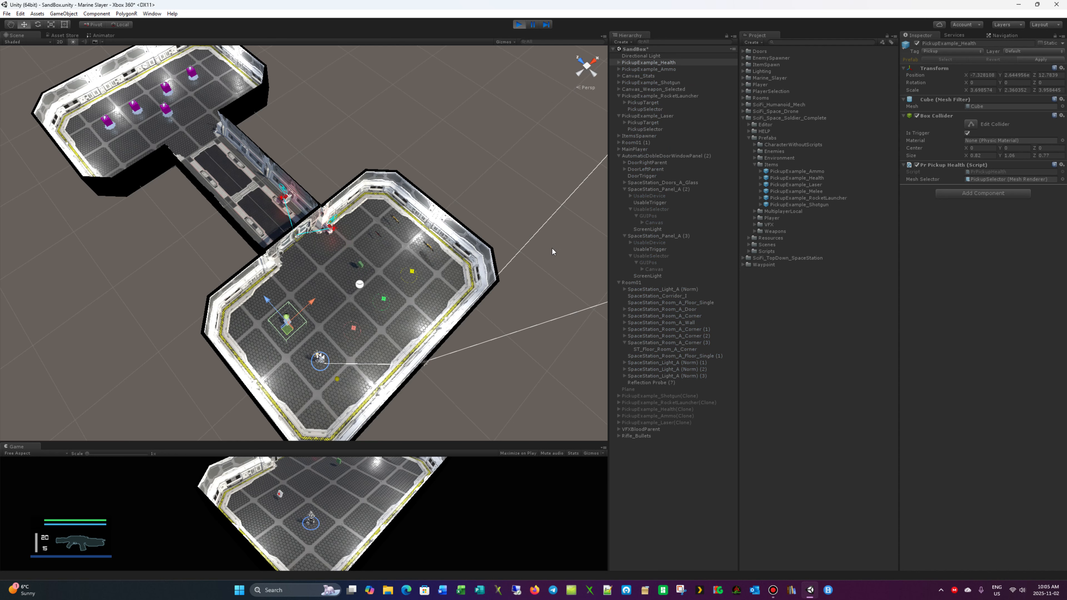
pyautogui.moveTo(341, 441); pyautogui.dragTo(340, 272)
pyautogui.press('d')
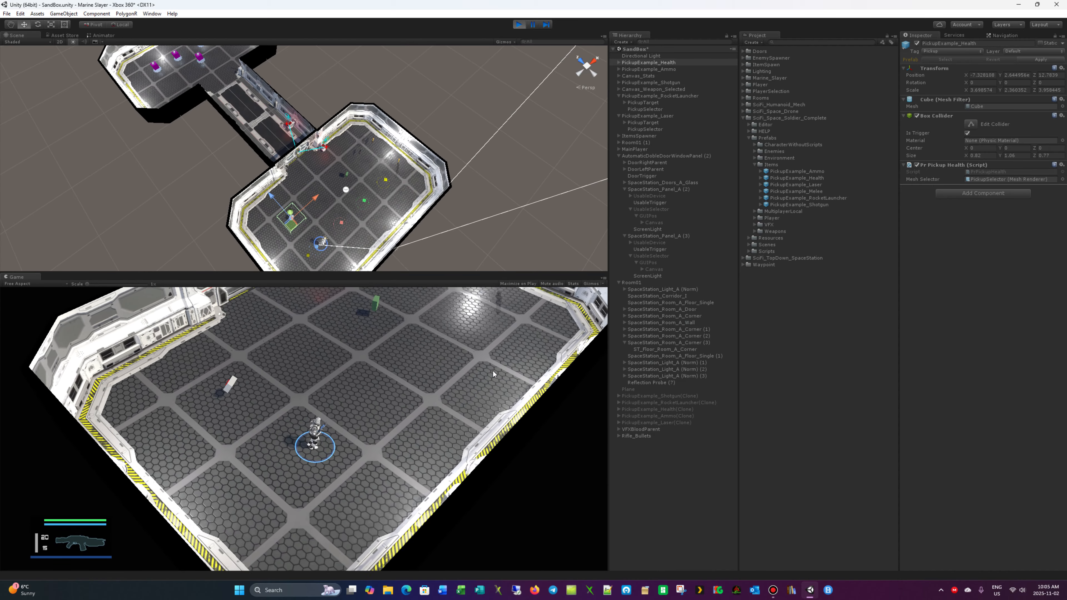
pyautogui.press('w')
pyautogui.press('w')
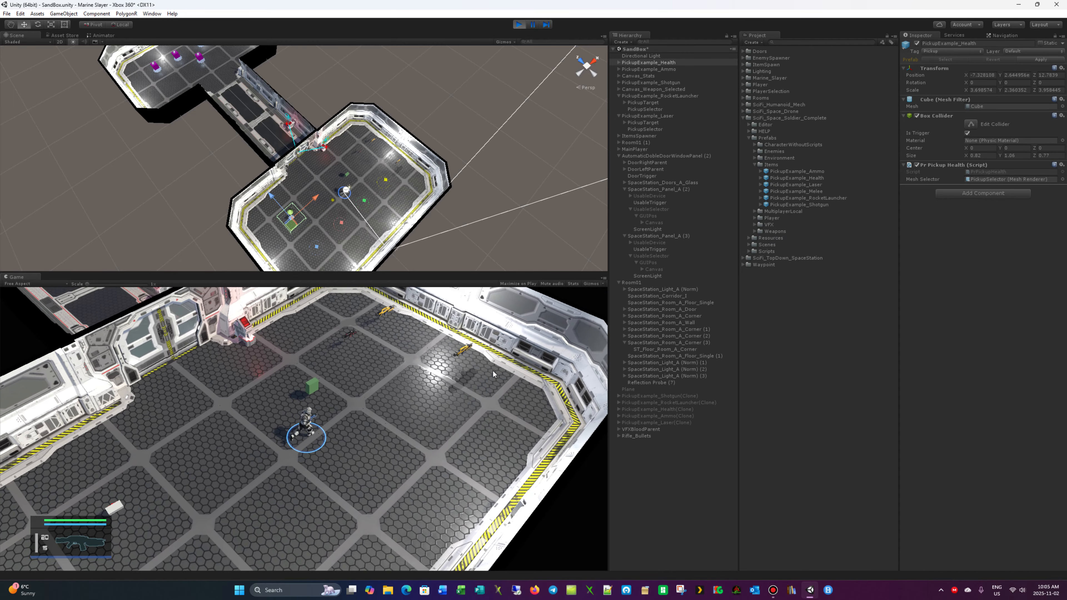
pyautogui.press('s')
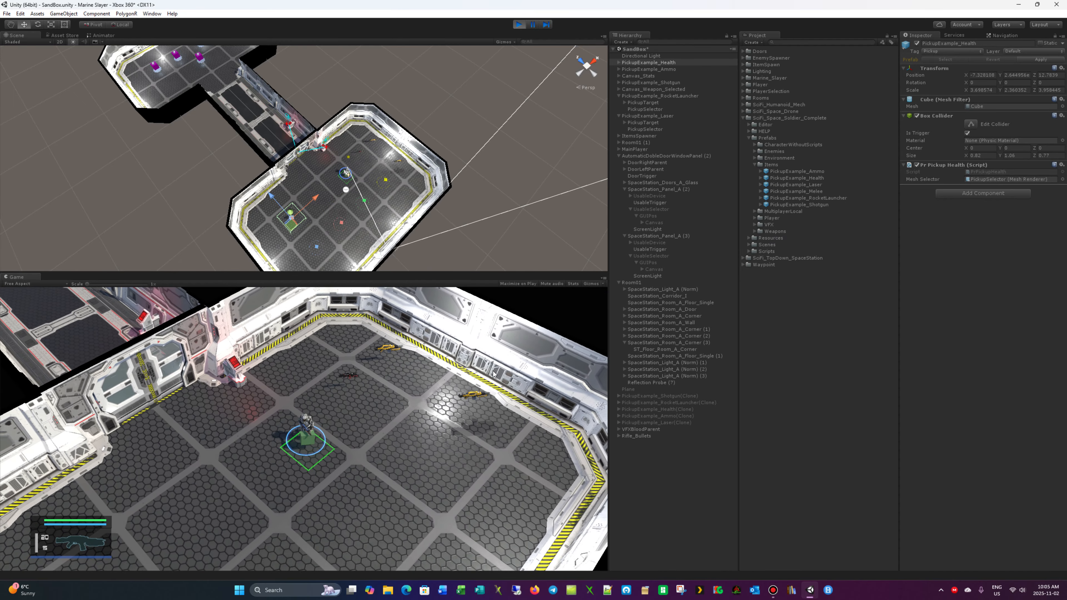
pyautogui.press('w')
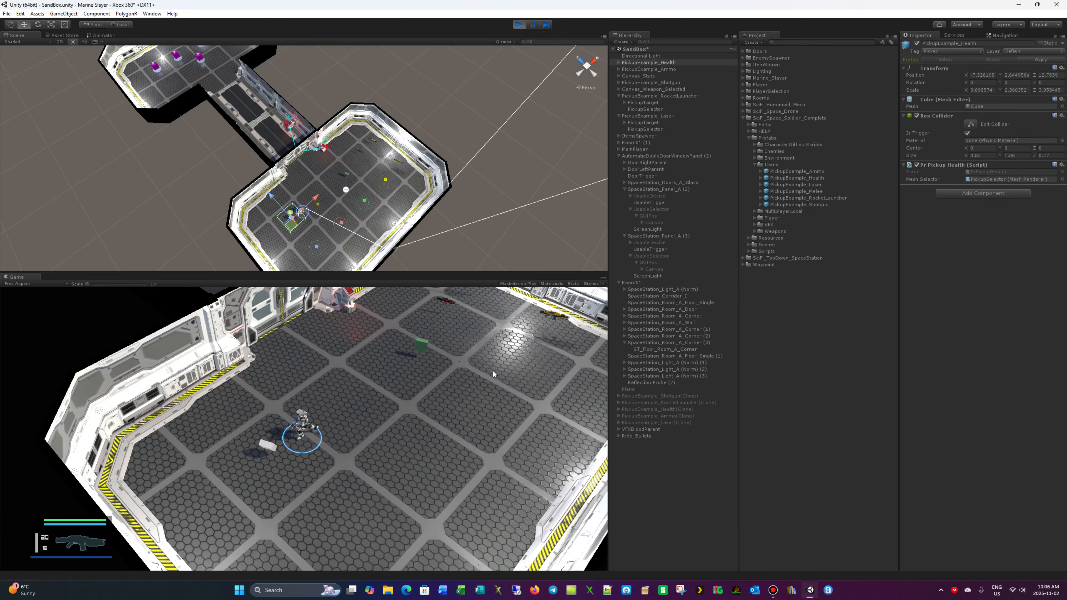
pyautogui.press('w')
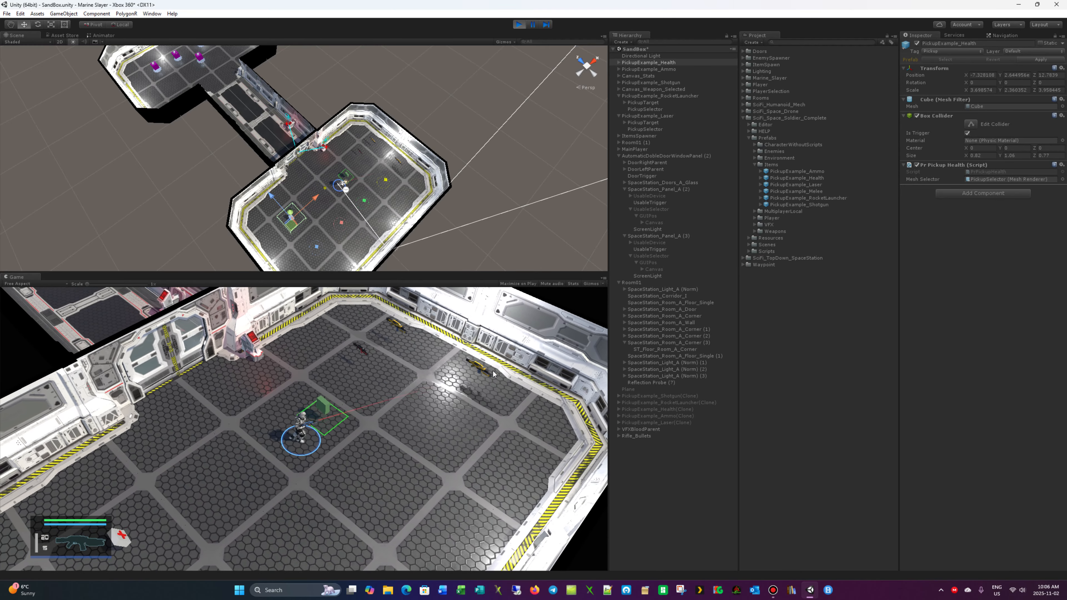
# - Fire the starting rifle and pick up the shotgun near the far wall
pyautogui.click(493, 372)
pyautogui.press('w')
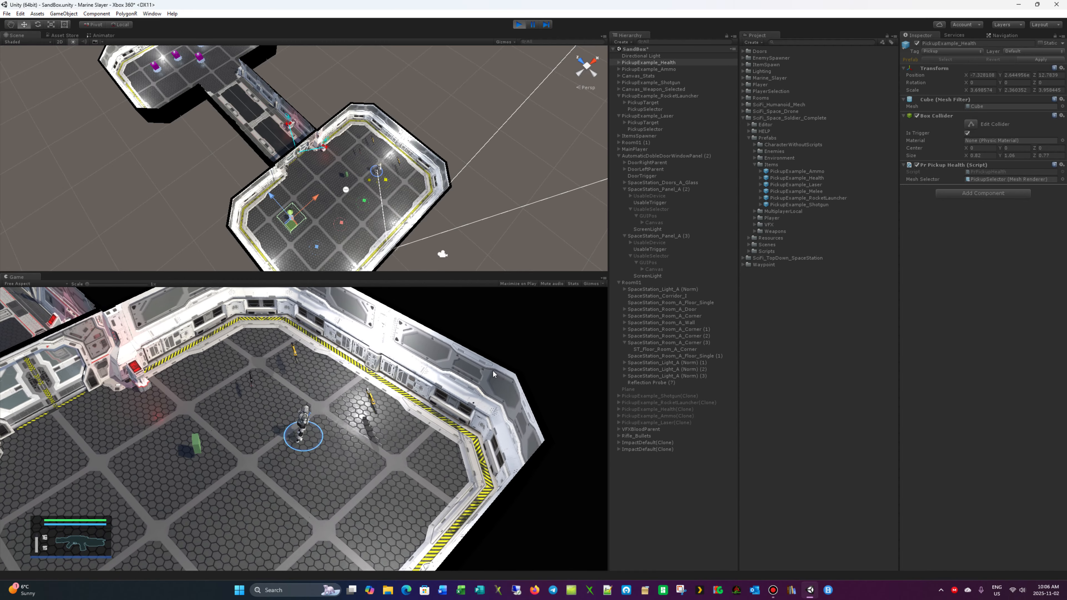
pyautogui.press('e')
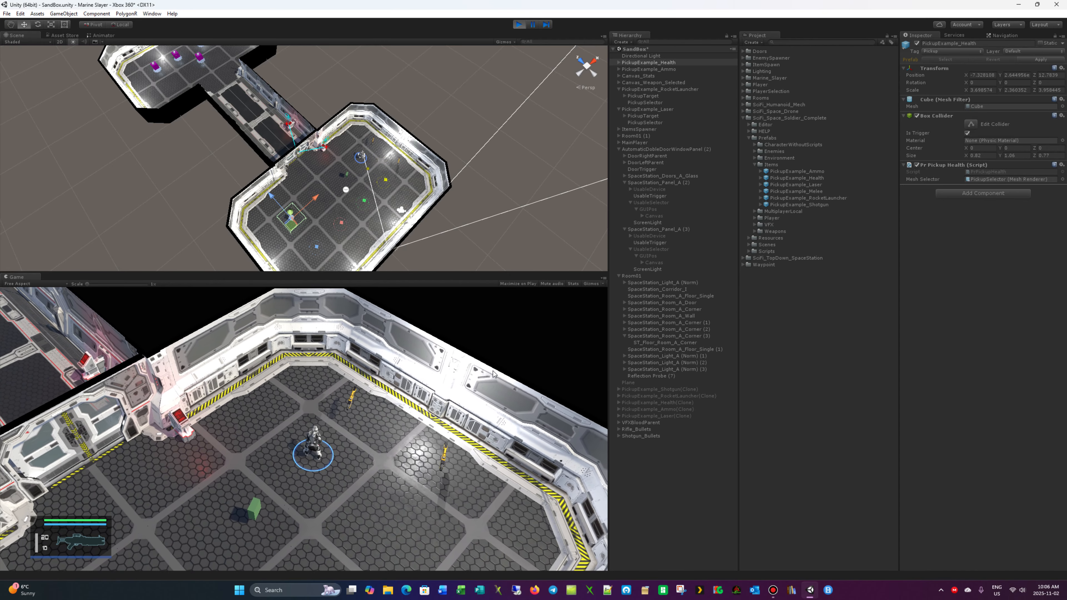
# - Test-fire the shotgun while walking the soldier around the ammo pickup
pyautogui.press('s')
pyautogui.press('a')
pyautogui.press('s')
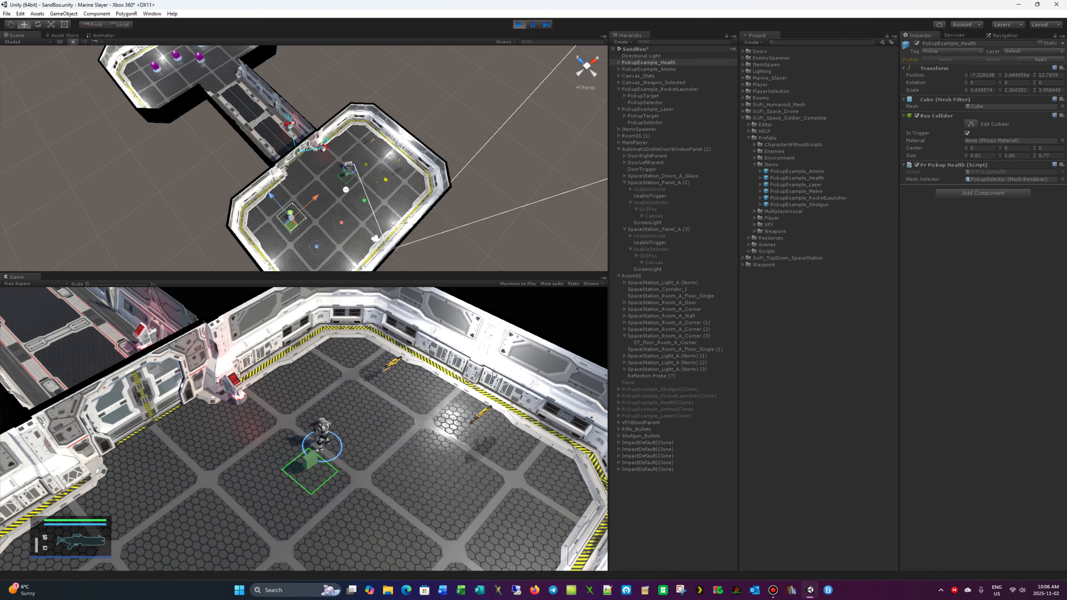
pyautogui.click(493, 372)
pyautogui.press('s')
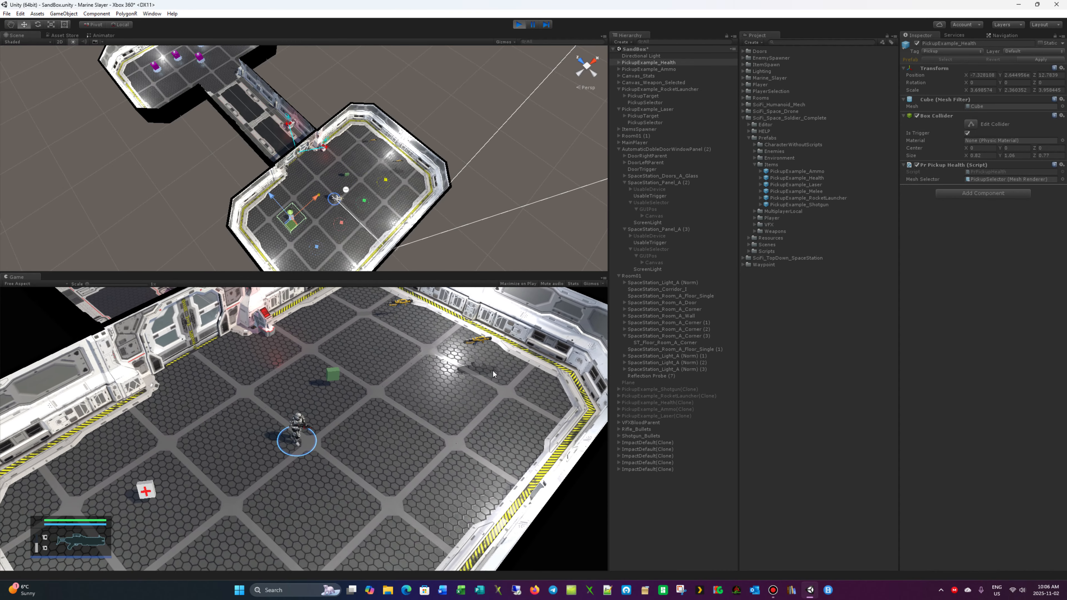
pyautogui.press('d')
pyautogui.click(493, 371)
# - Pick up the laser weapon in the room's far corner and test-fire it
pyautogui.press('w')
pyautogui.press('w')
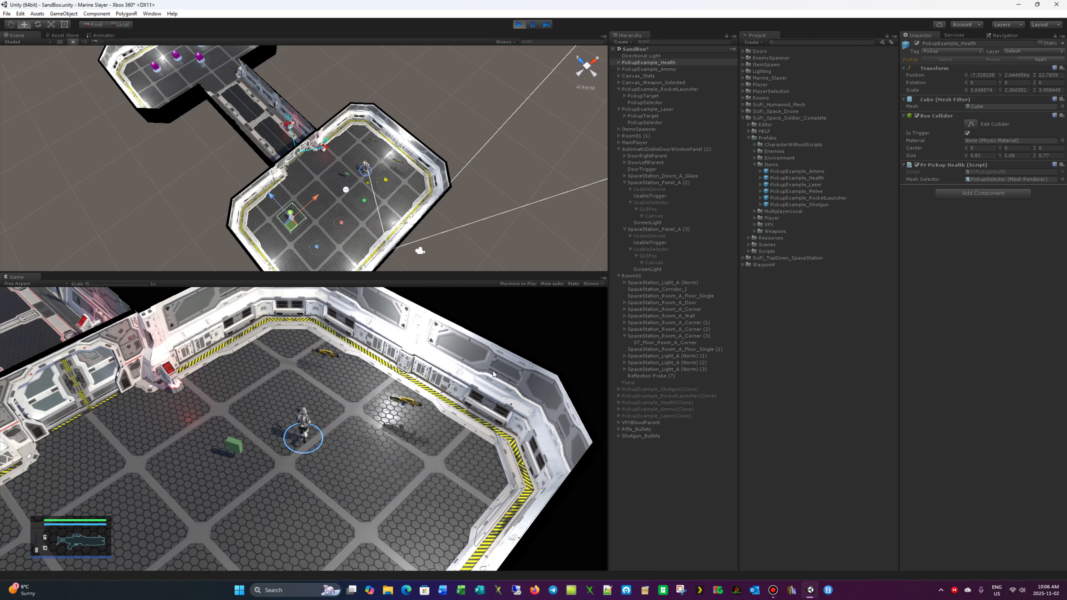
pyautogui.press('e')
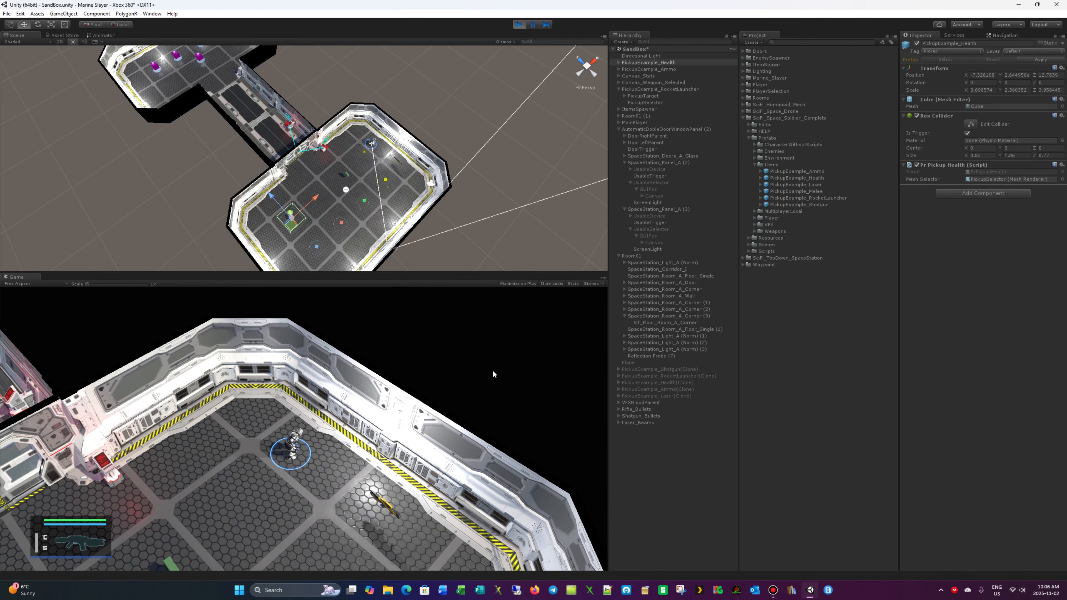
pyautogui.press('s')
pyautogui.click(492, 372)
pyautogui.press('s')
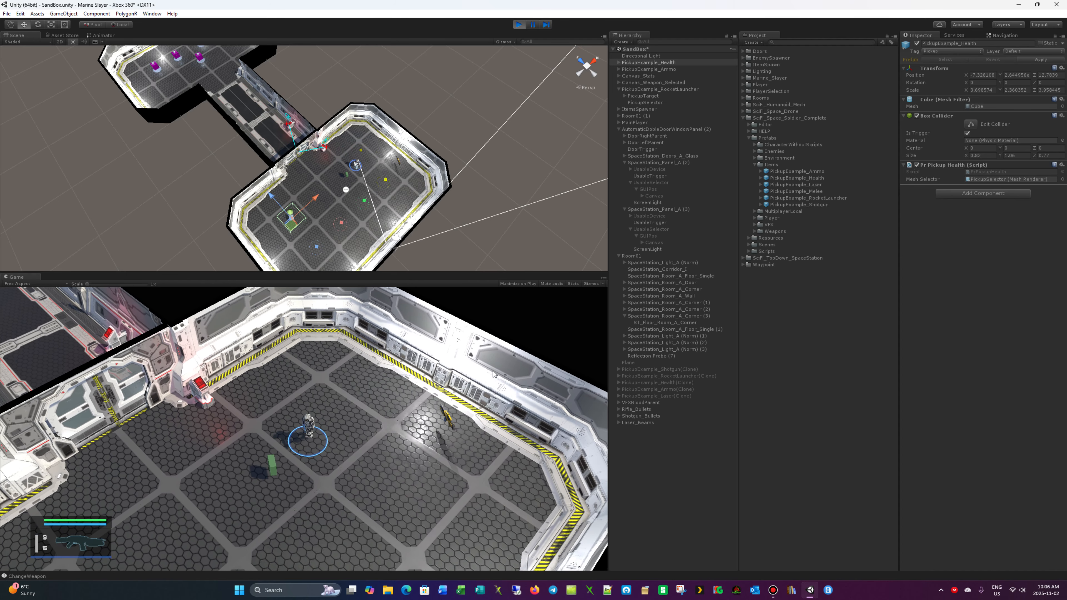
pyautogui.click(493, 372)
# - Pick up the rocket launcher beside the wall and fire a rocket across the room
pyautogui.press('d')
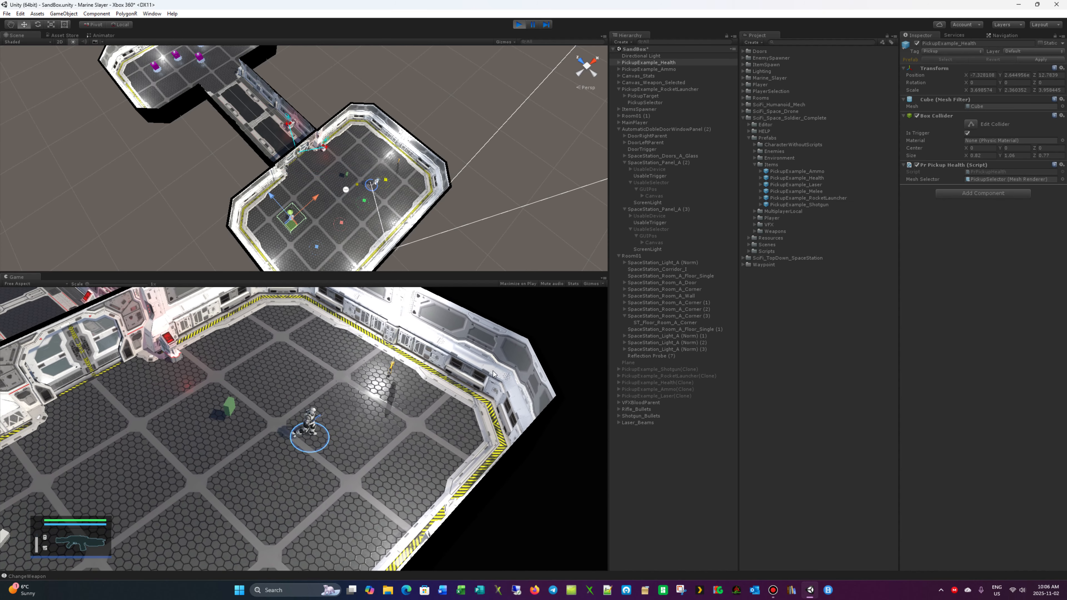
pyautogui.press('w')
pyautogui.press('e')
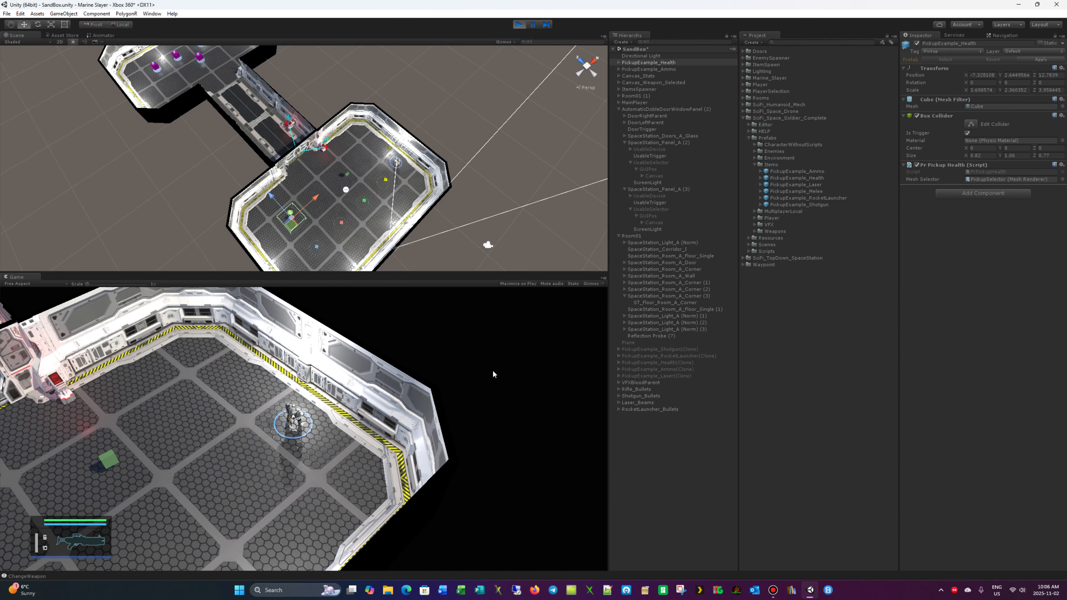
pyautogui.press('a')
pyautogui.click(493, 373)
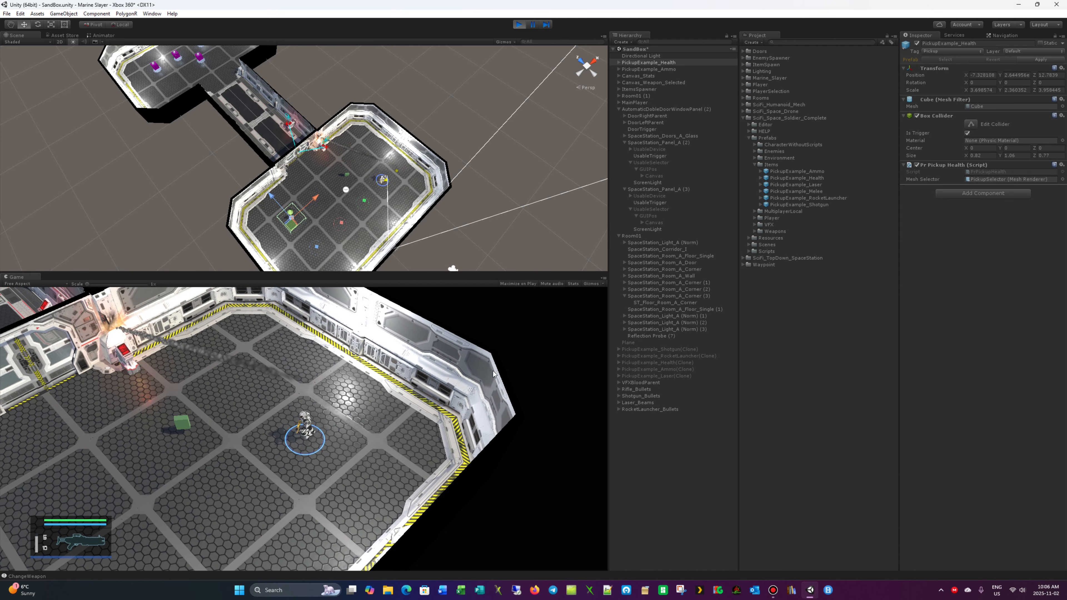
# - Collect the ammo pickup in the middle of the room and the health pickup
pyautogui.press('a')
pyautogui.press('s')
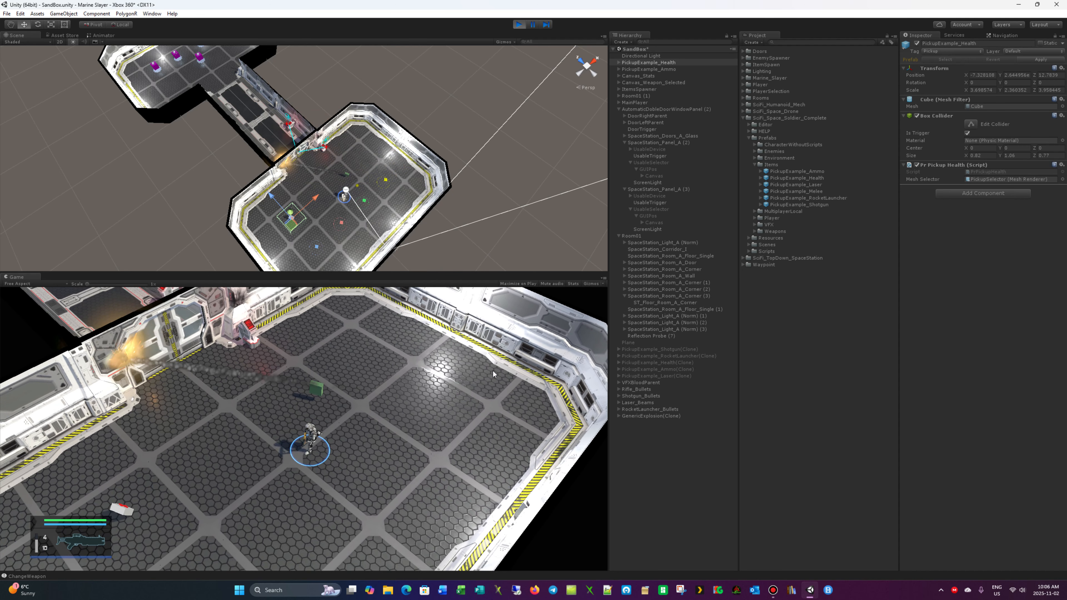
pyautogui.press('w')
pyautogui.press('d')
pyautogui.press('d')
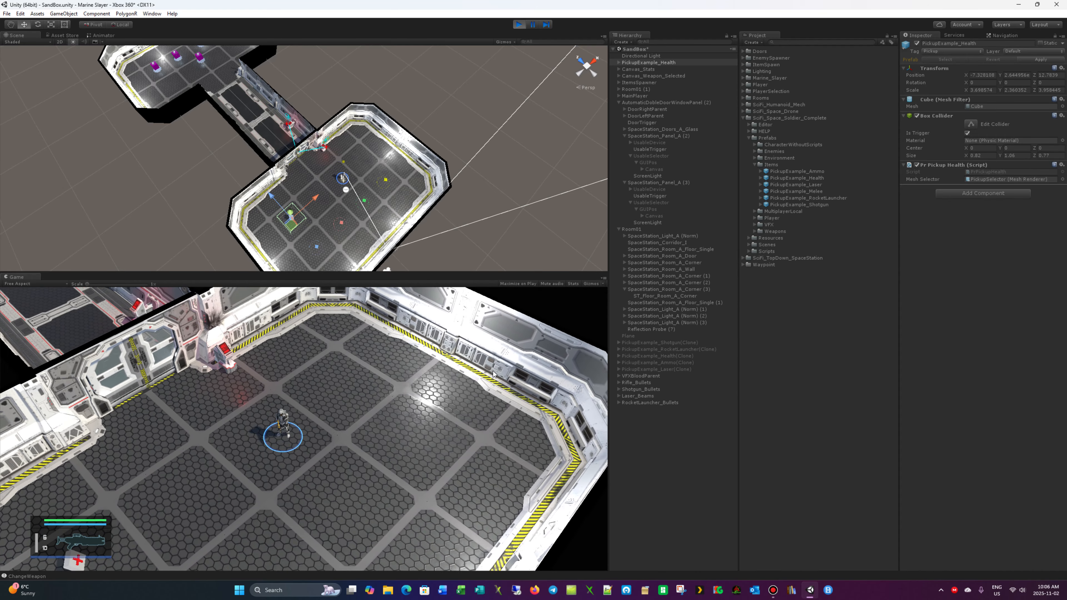
pyautogui.press('a')
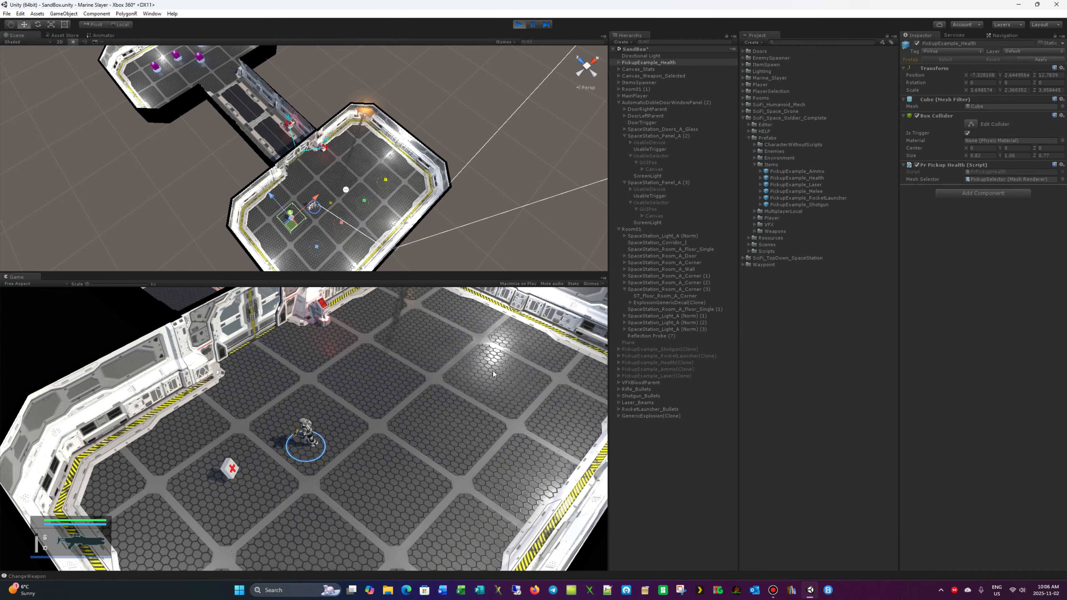
pyautogui.press('e')
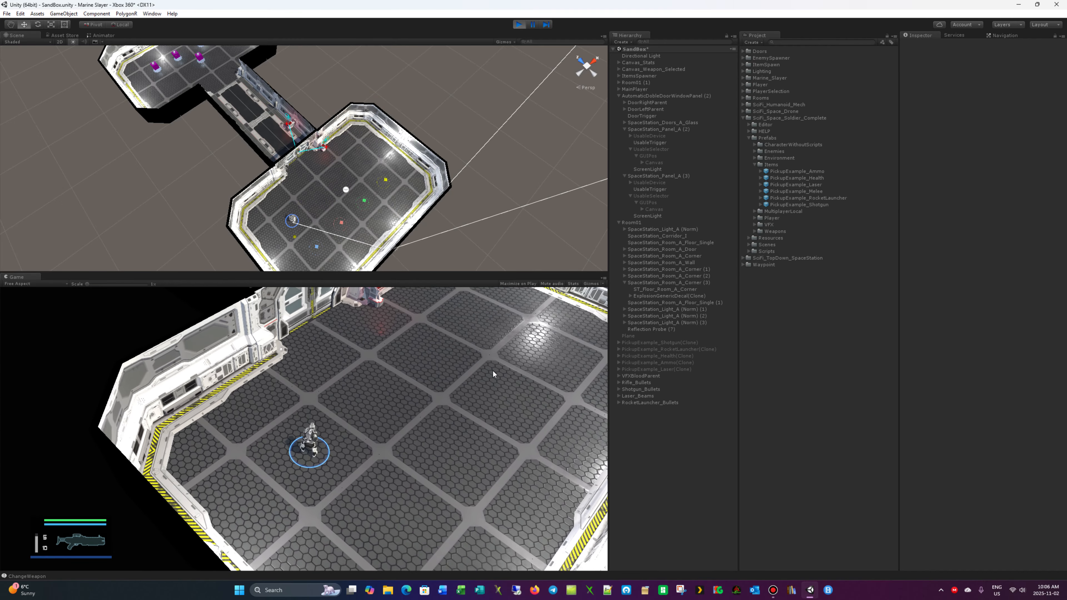
# - Walk the soldier to the door's control panel and through the double door into the corridor
pyautogui.press('d')
pyautogui.press('w')
pyautogui.press('w')
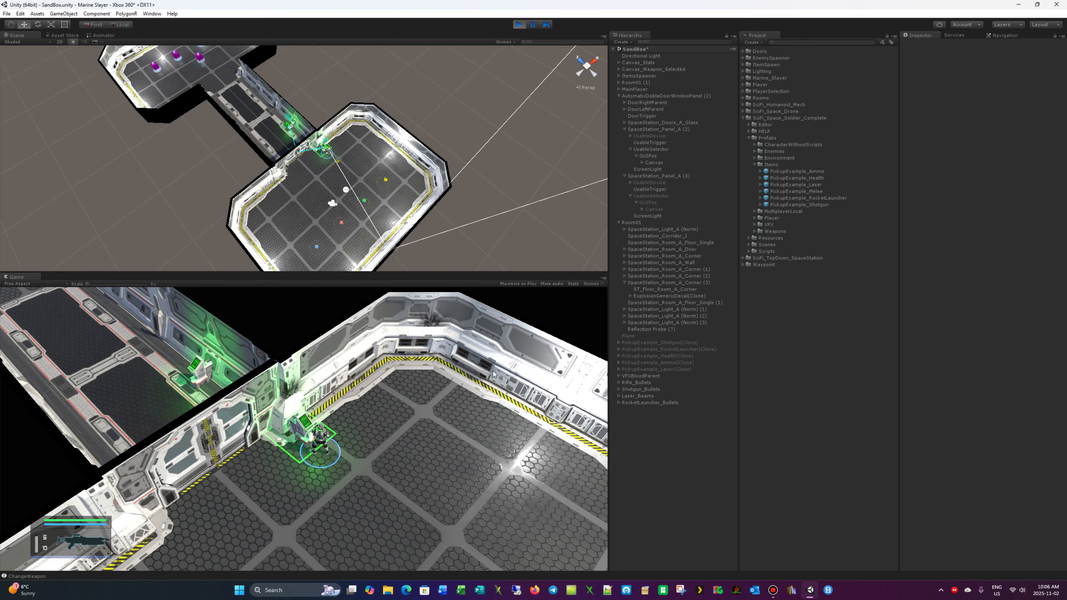
pyautogui.press('a')
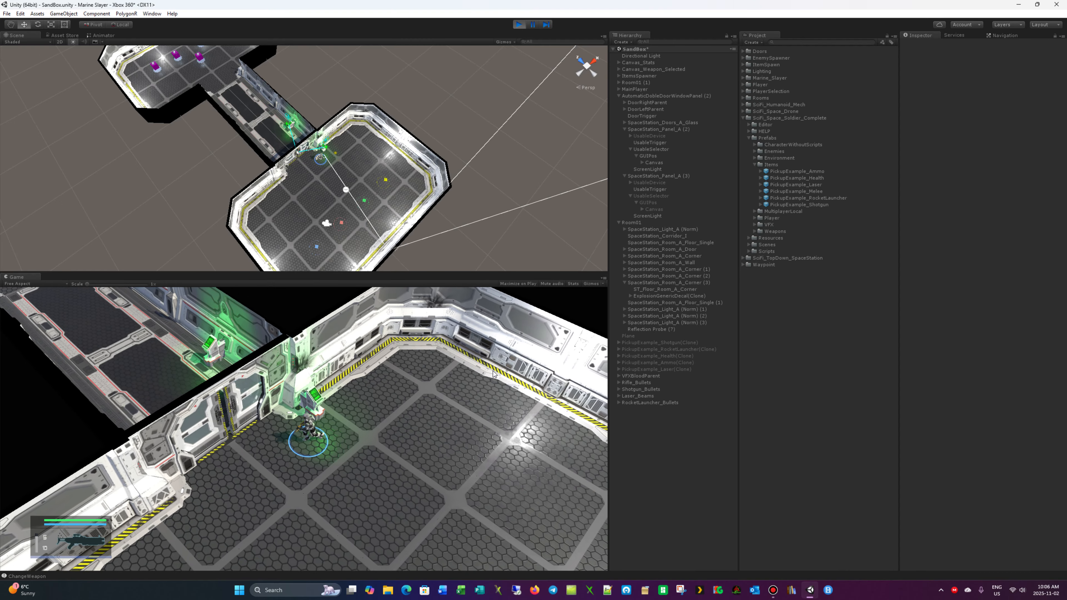
pyautogui.press('w')
# - Run the soldier down the corridor into the item-spawner room and up to the green ammo pickup
pyautogui.press('w')
pyautogui.press('a')
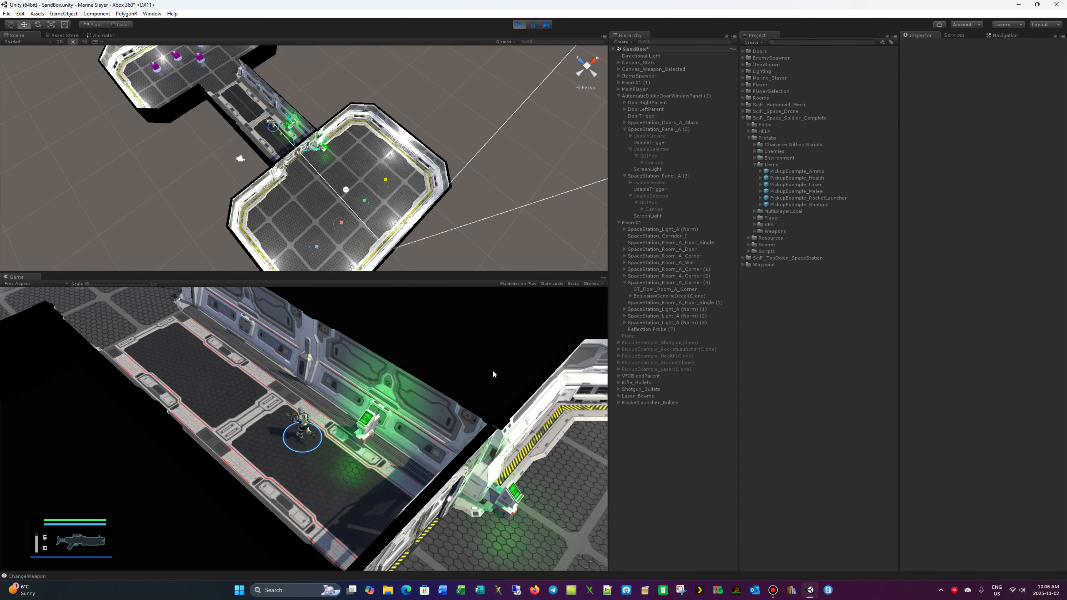
pyautogui.press('w')
pyautogui.press('a')
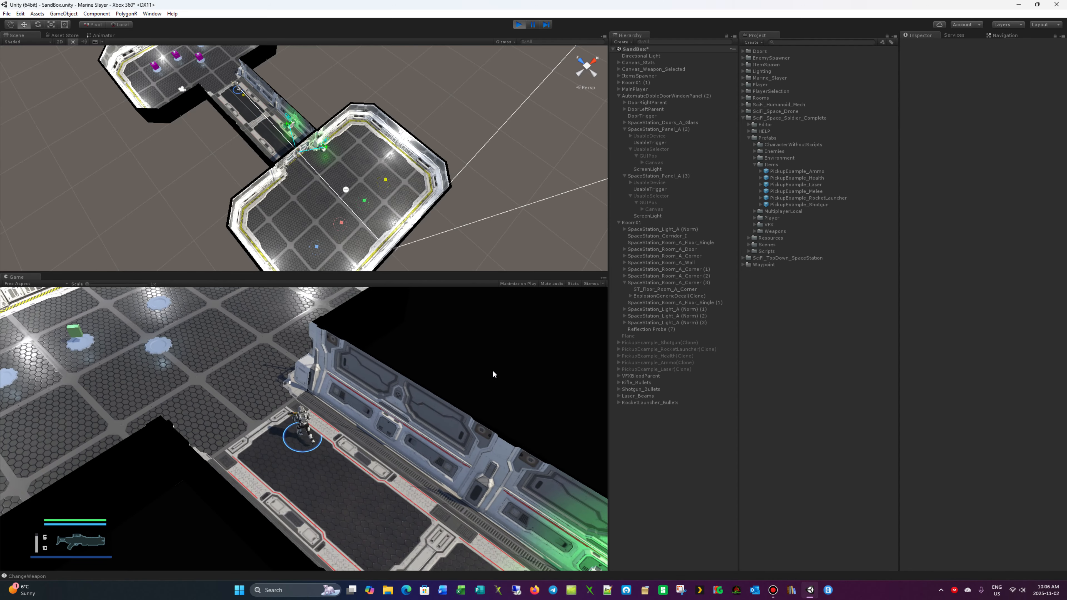
pyautogui.press('w')
pyautogui.press('a')
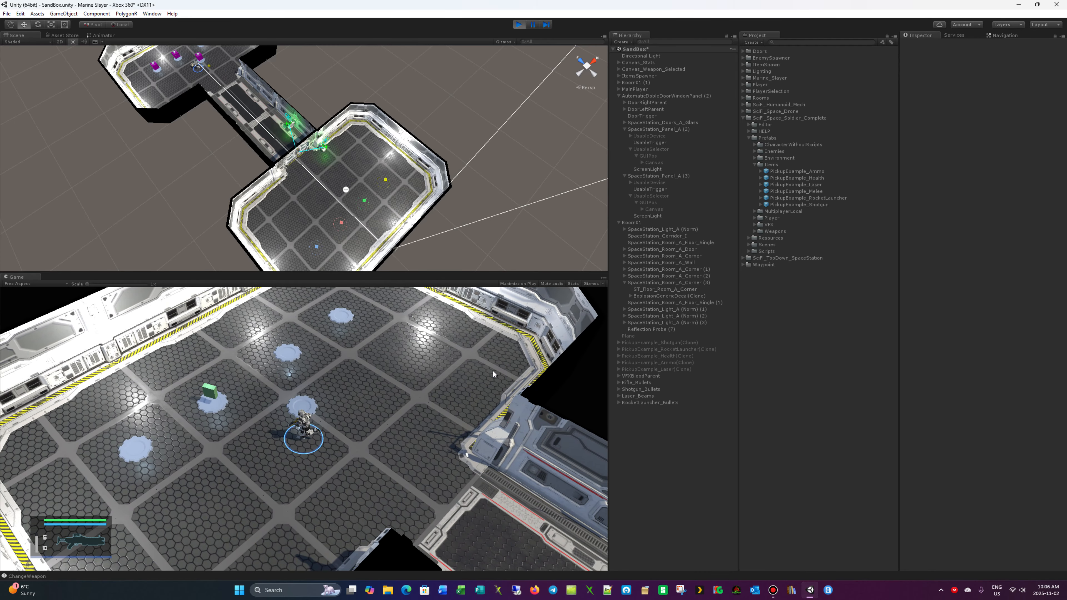
pyautogui.press('a')
pyautogui.press('s')
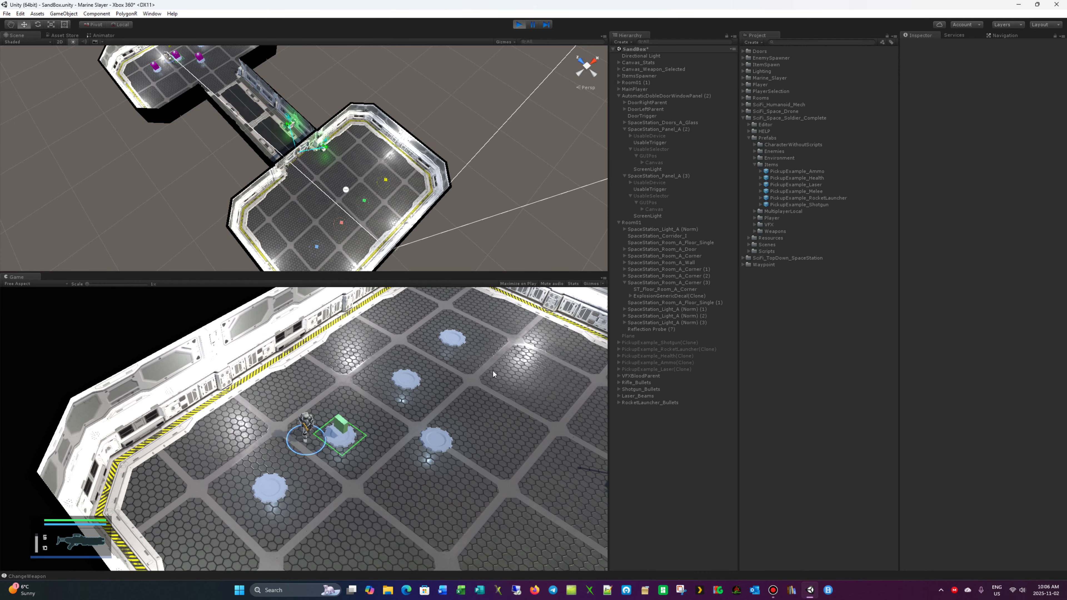
# - Fire one shot across the spawner room, then return to the green ammo pickup and collect it
pyautogui.press('d')
pyautogui.press('d')
pyautogui.click(493, 370)
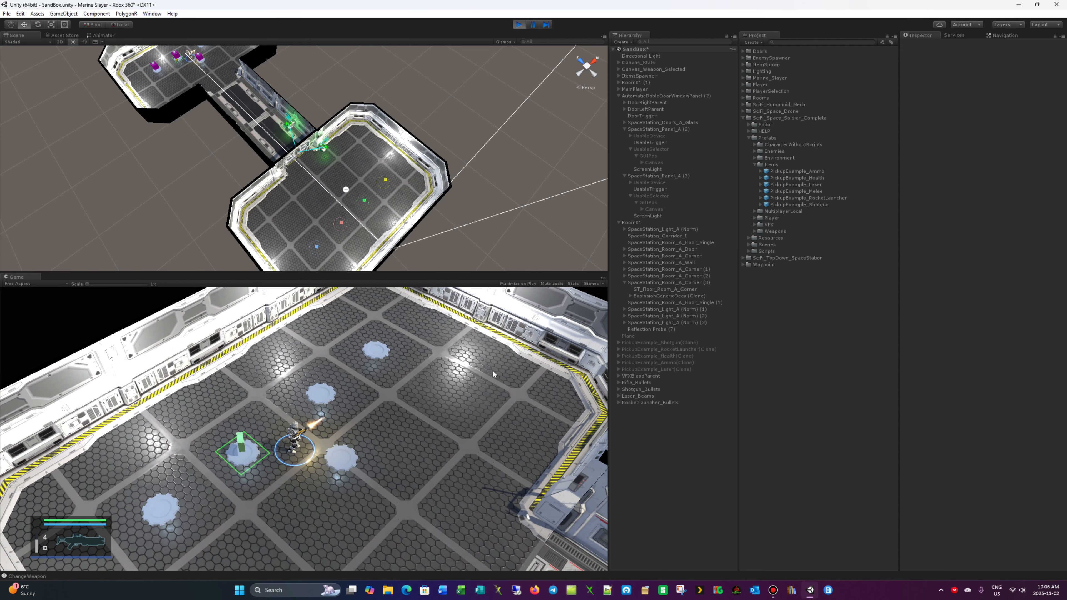
pyautogui.press('a')
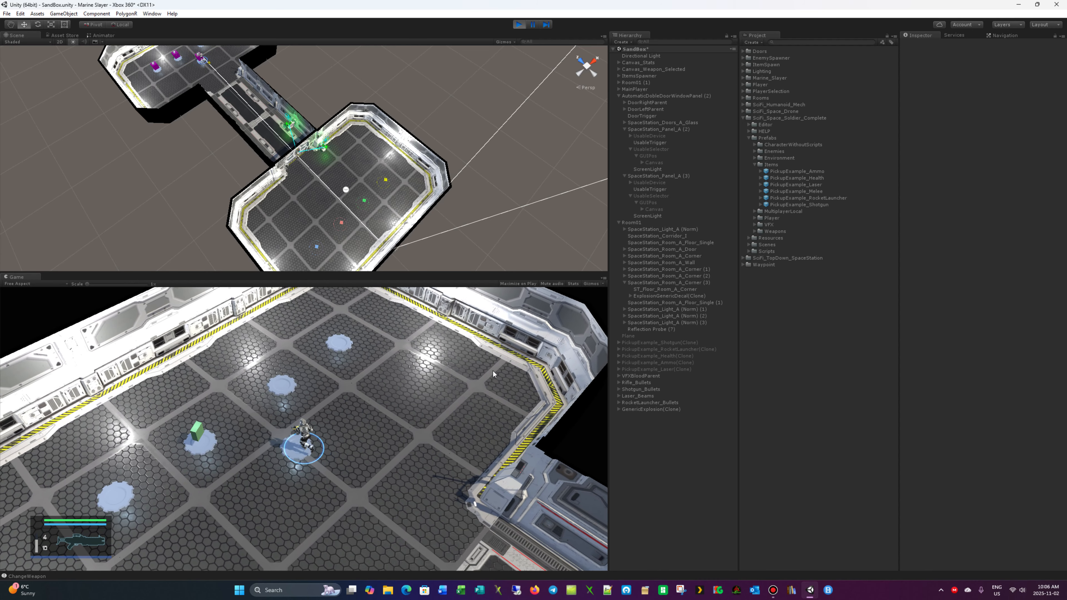
pyautogui.press('e')
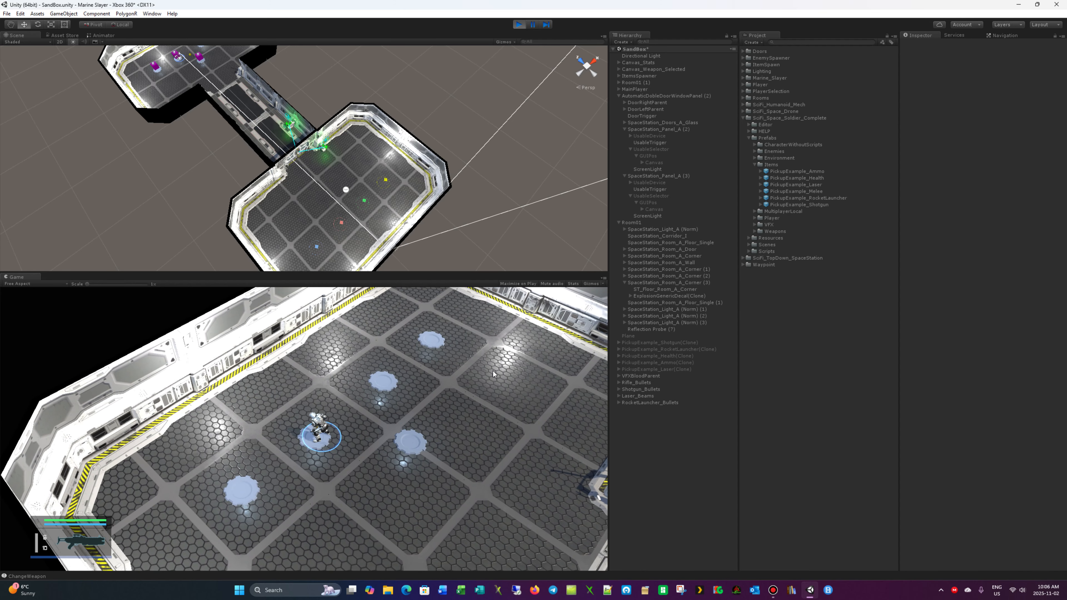
# - Walk the soldier around the spawn pads and watch for the next pickup to spawn
pyautogui.press('d')
pyautogui.press('w')
pyautogui.press('d')
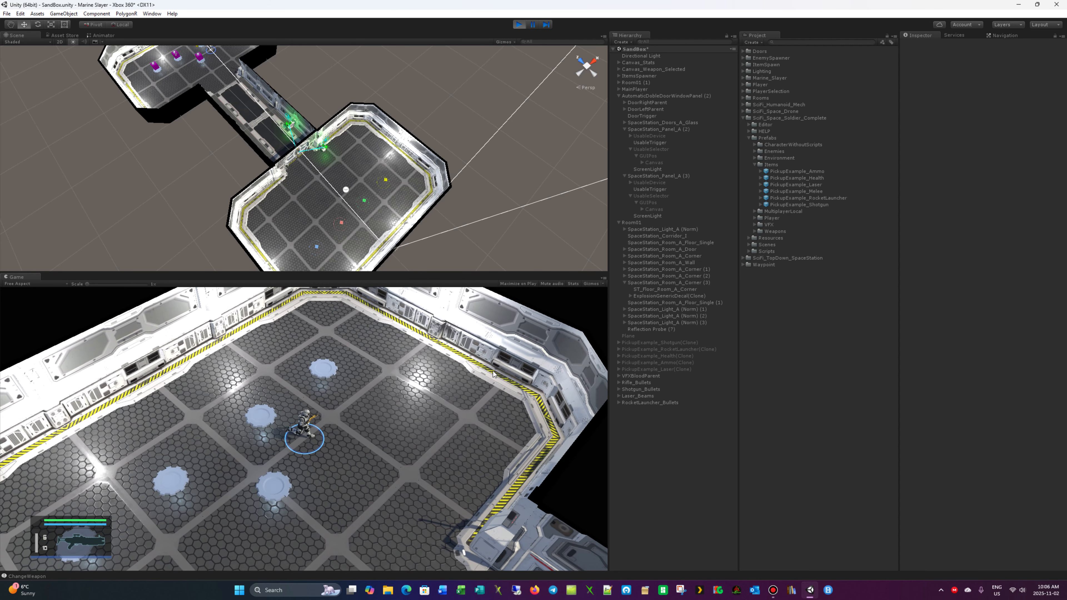
pyautogui.press('s')
pyautogui.press('a')
pyautogui.press('a')
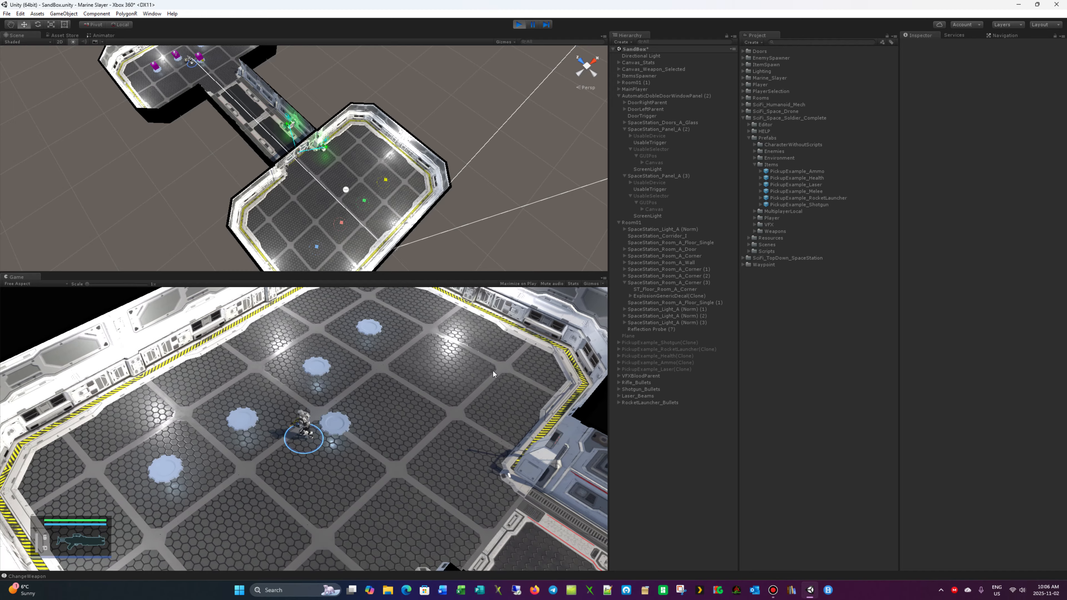
pyautogui.press('w')
pyautogui.press('s')
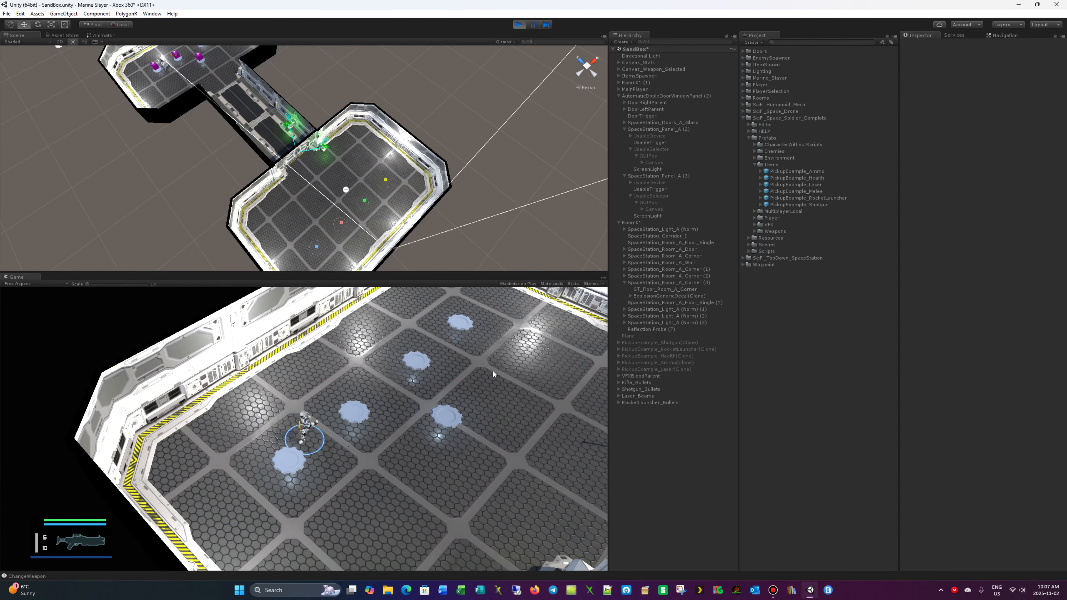
pyautogui.press('d')
pyautogui.press('w')
pyautogui.press('w')
pyautogui.press('d')
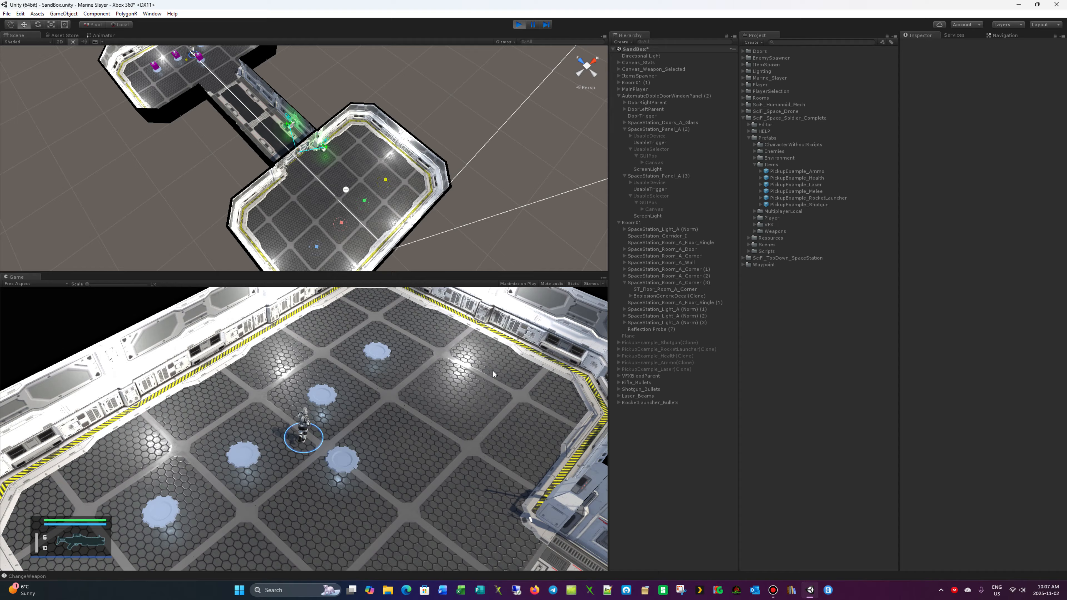
pyautogui.press('s')
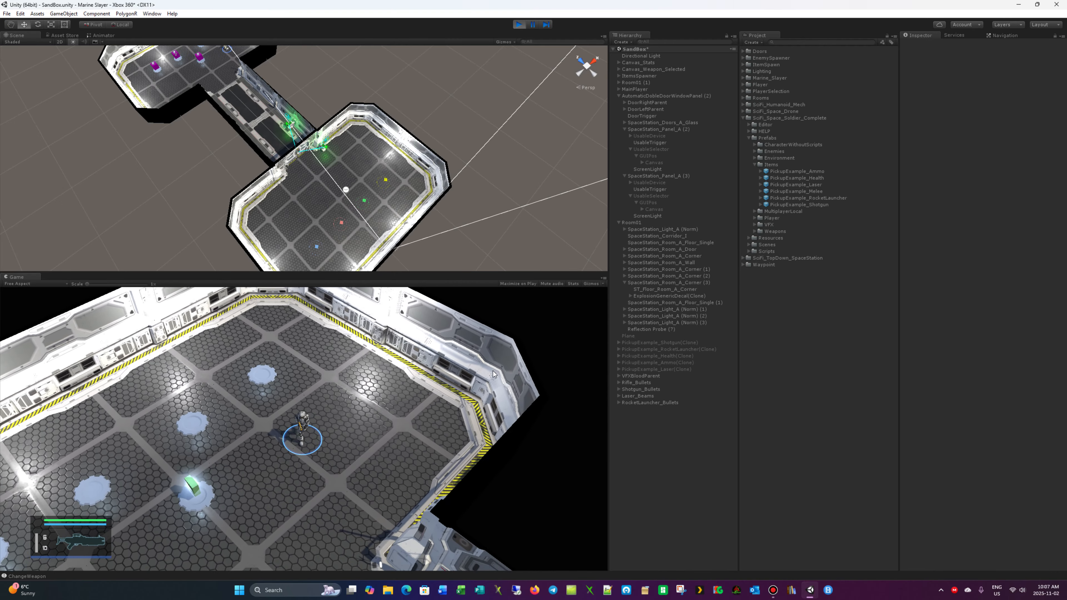
# - Bring the soldier back to the spawn pad nearest the corridor and collect the green ammo pickup there
pyautogui.press('a')
pyautogui.press('s')
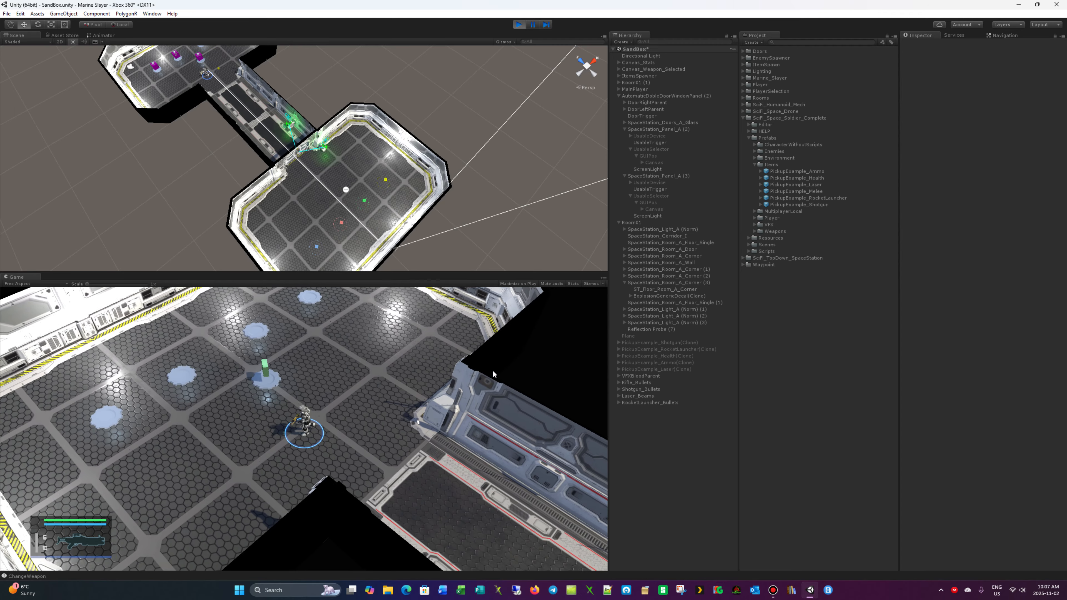
pyautogui.press('a')
pyautogui.press('w')
pyautogui.press('a')
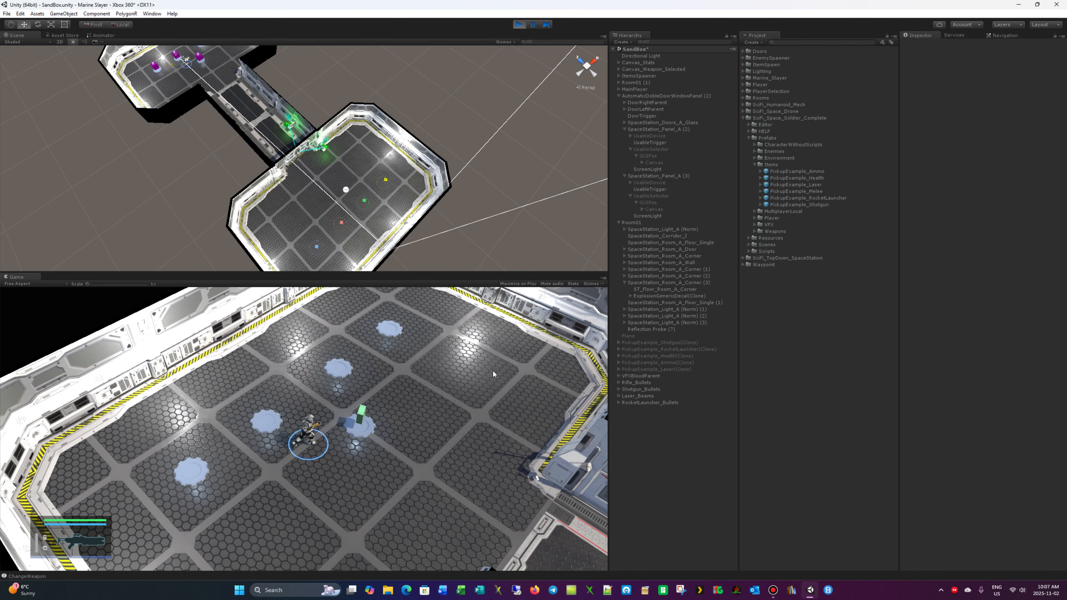
pyautogui.press('d')
pyautogui.press('w')
pyautogui.press('e')
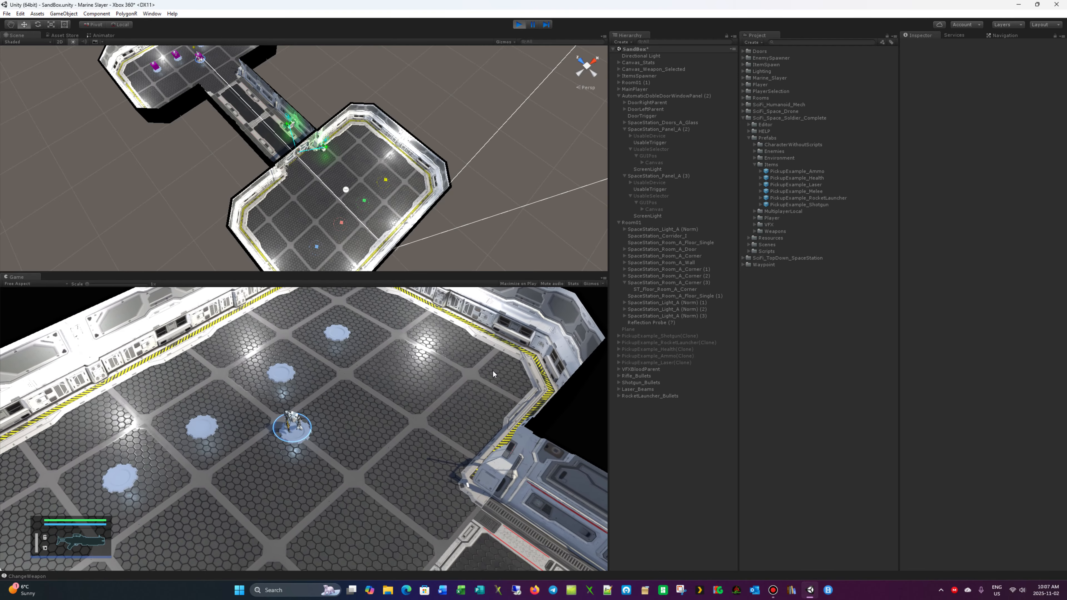
# - Keep the soldier moving around the empty spawn pads and watch for another item spawn
pyautogui.press('d')
pyautogui.press('w')
pyautogui.press('a')
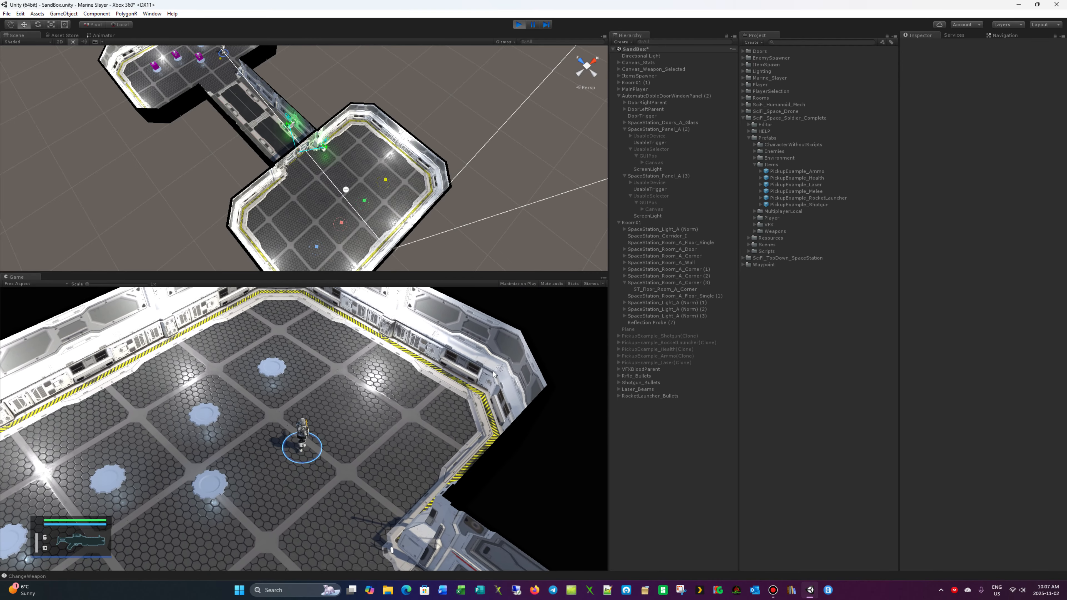
pyautogui.press('s')
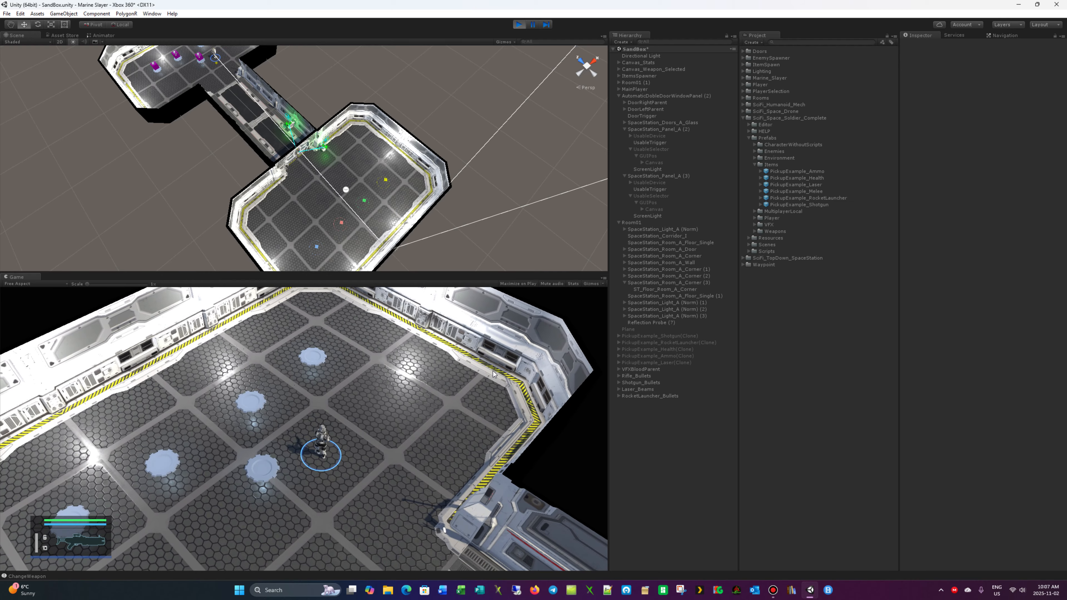
pyautogui.press('a')
pyautogui.press('a')
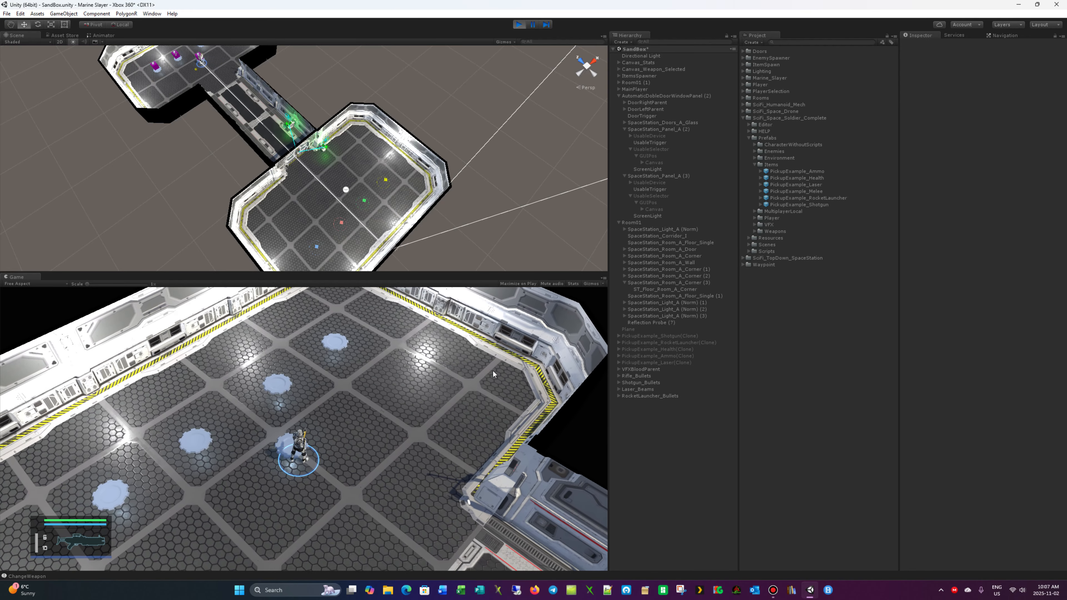
pyautogui.press('s')
pyautogui.press('s')
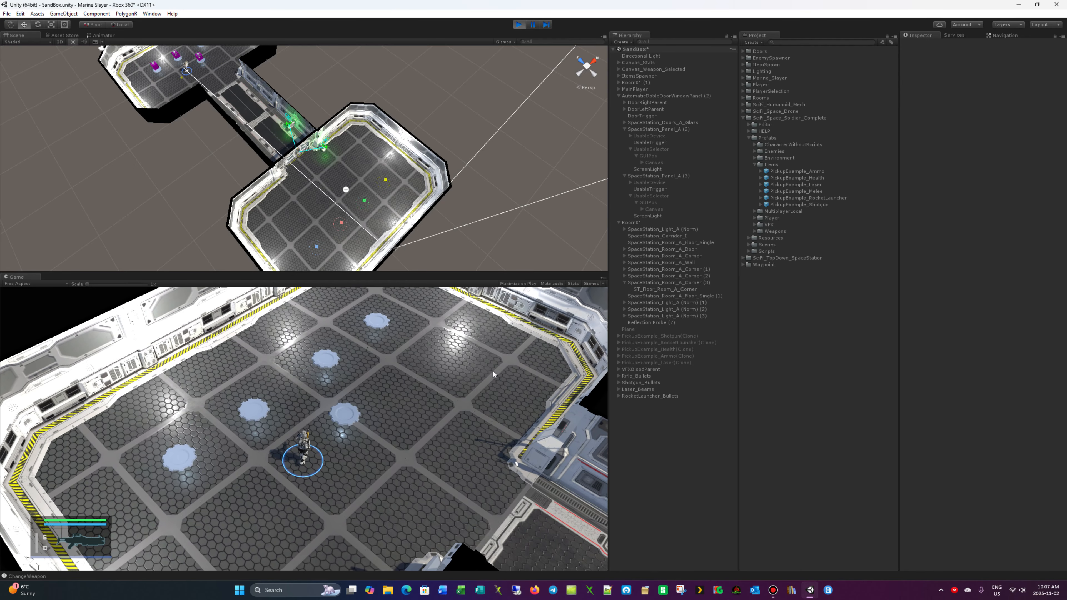
pyautogui.press('a')
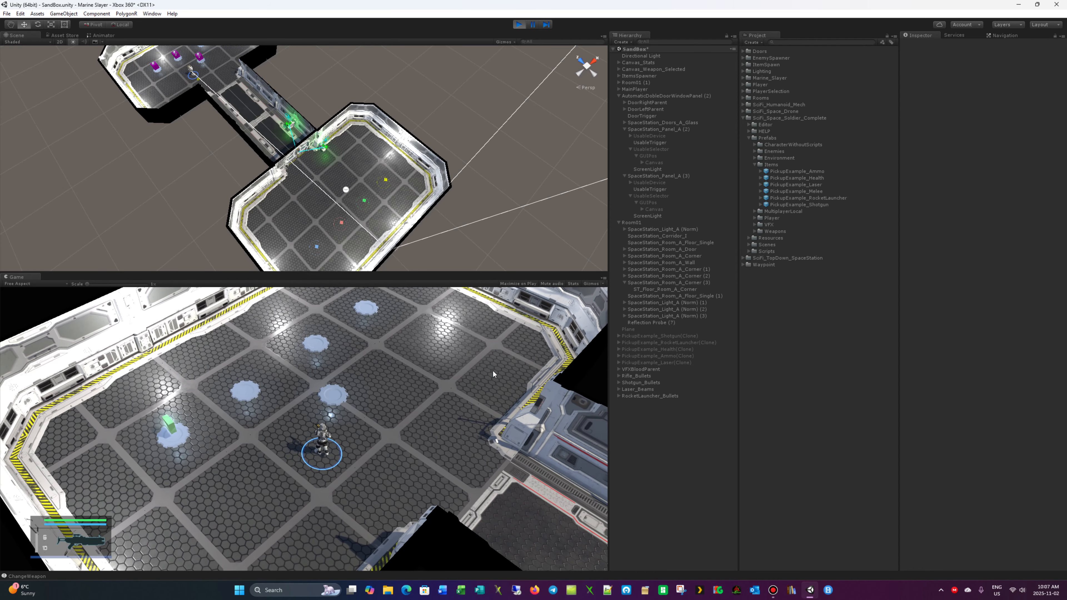
# - Run to the spawn pad farthest from the corridor, fire a shot and collect the green ammo pickup
pyautogui.press('a')
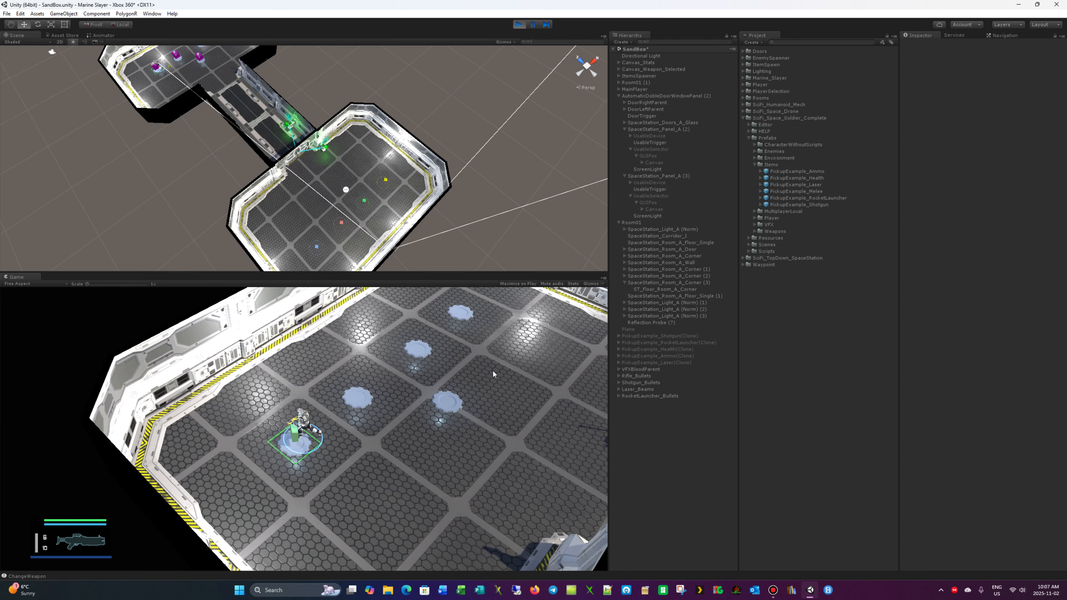
pyautogui.press('w')
pyautogui.click(492, 370)
pyautogui.press('s')
pyautogui.press('e')
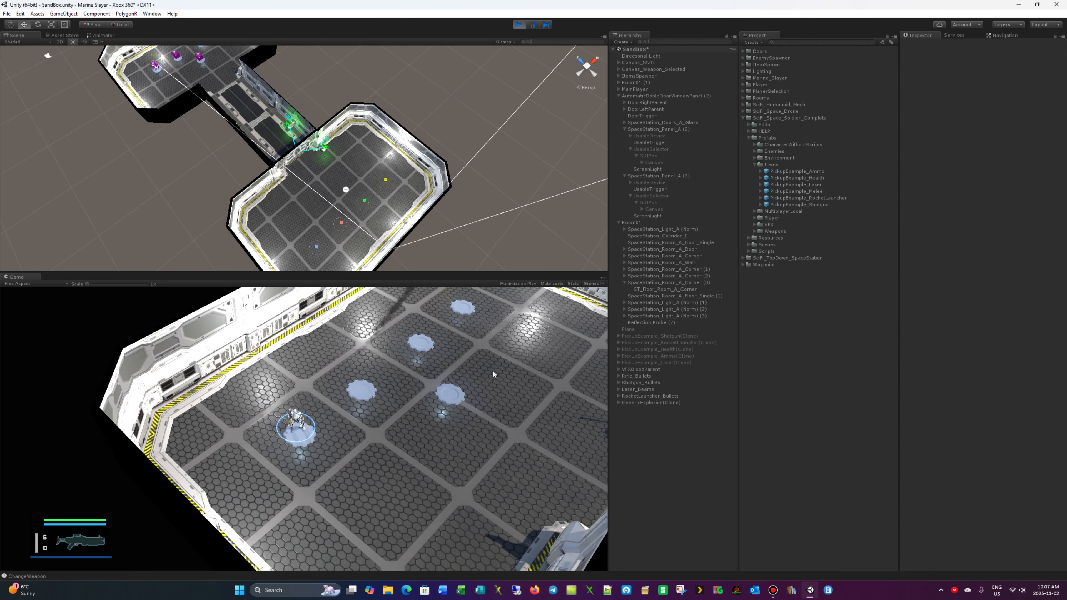
# - Circle the spawn pads until the health pickup spawns and collect it from the pad nearest the corridor
pyautogui.press('d')
pyautogui.press('d')
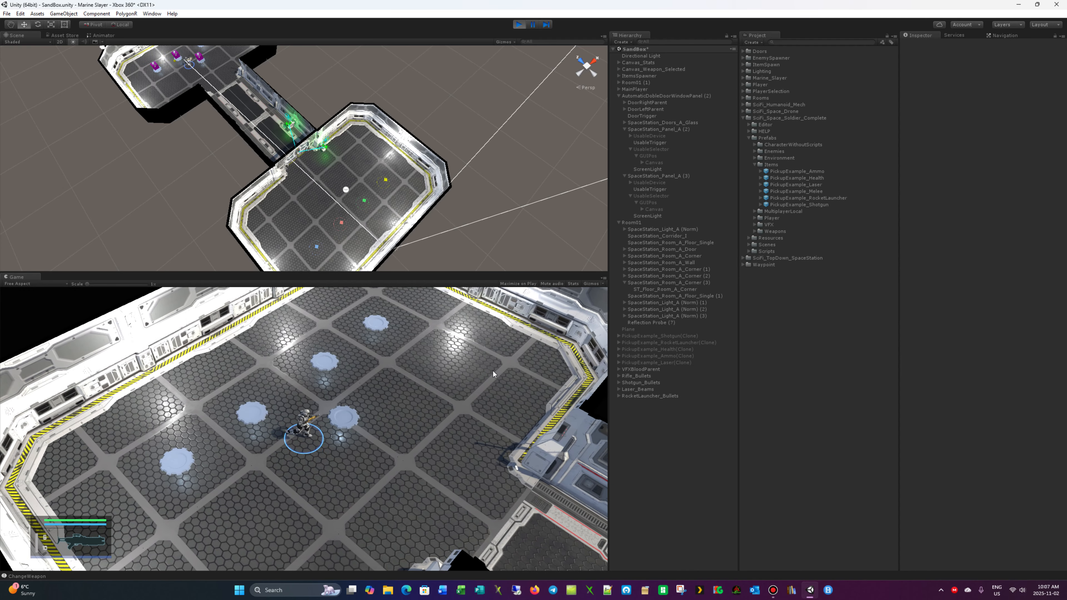
pyautogui.press('a')
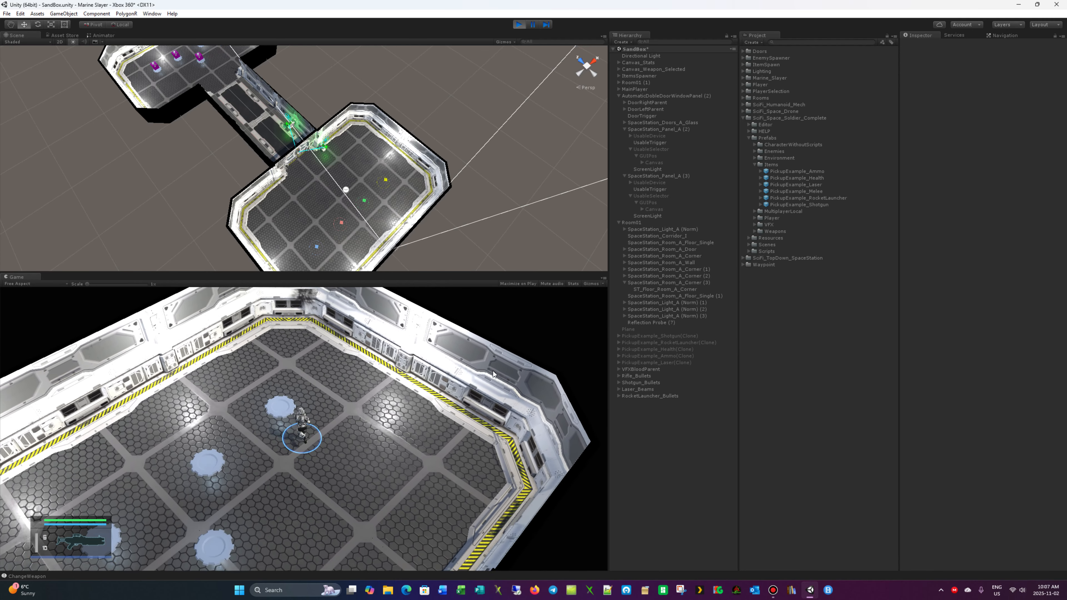
pyautogui.press('a')
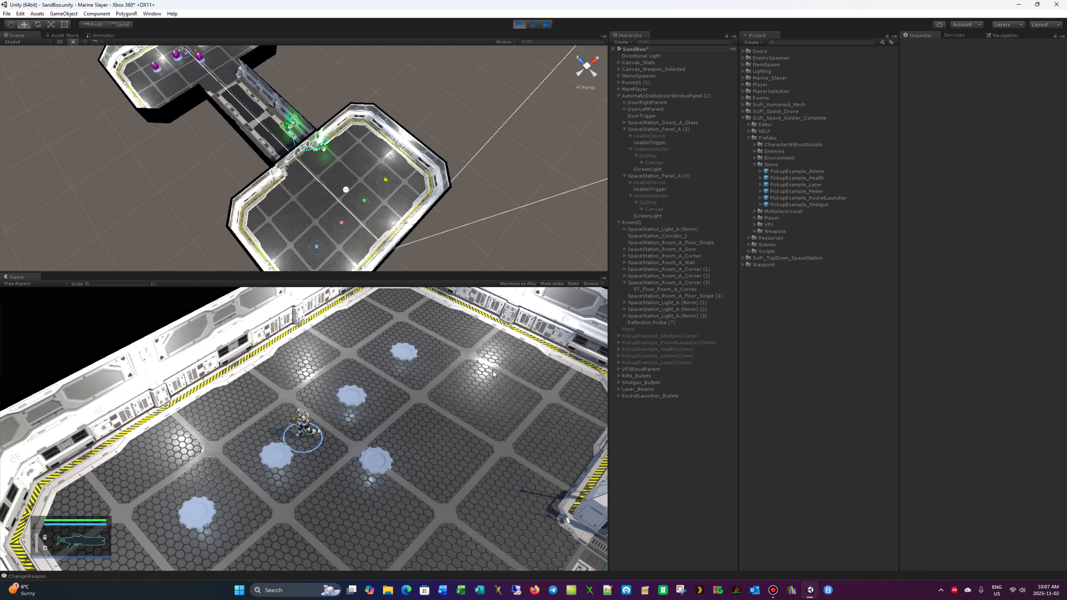
pyautogui.press('d')
pyautogui.press('w')
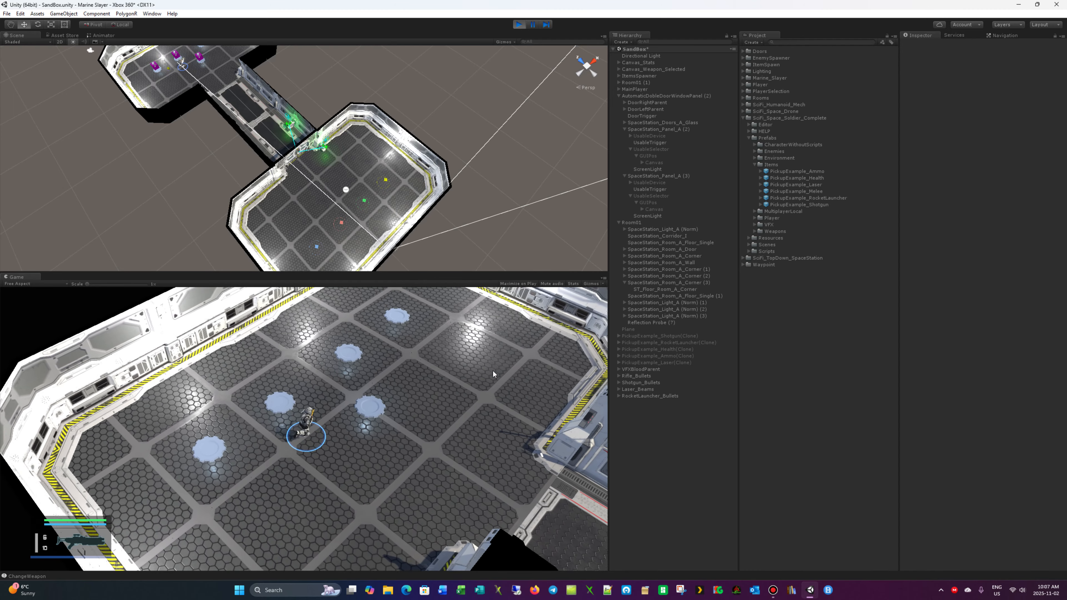
pyautogui.press('a')
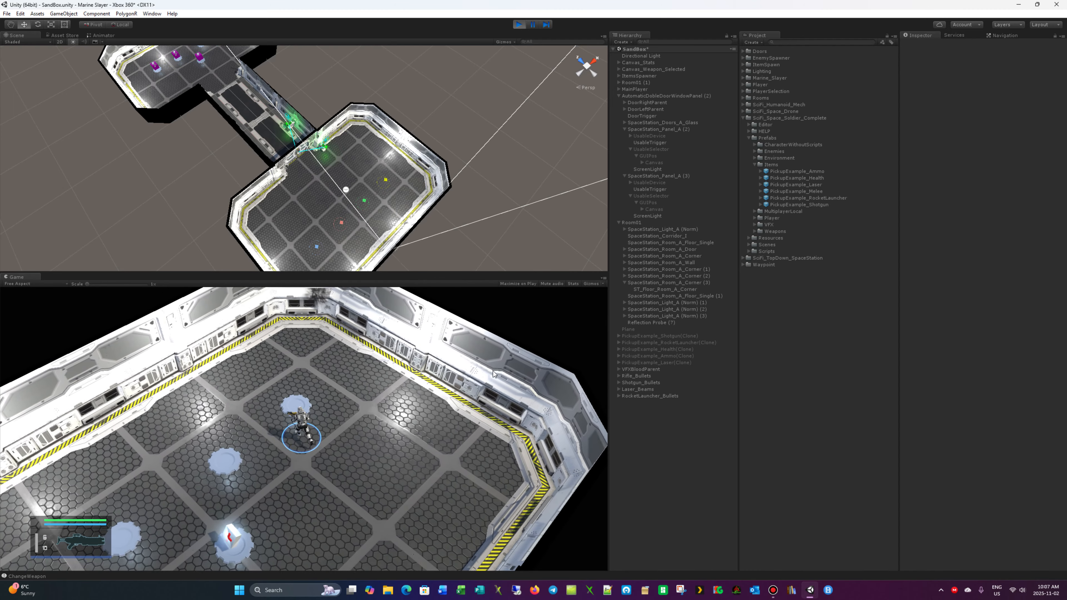
pyautogui.press('d')
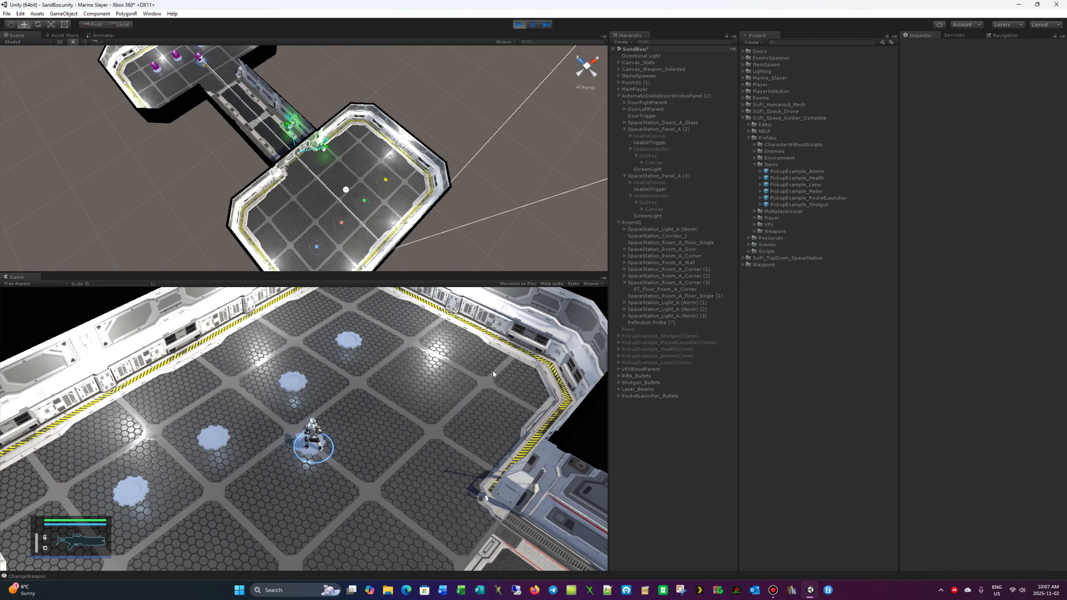
pyautogui.press('s')
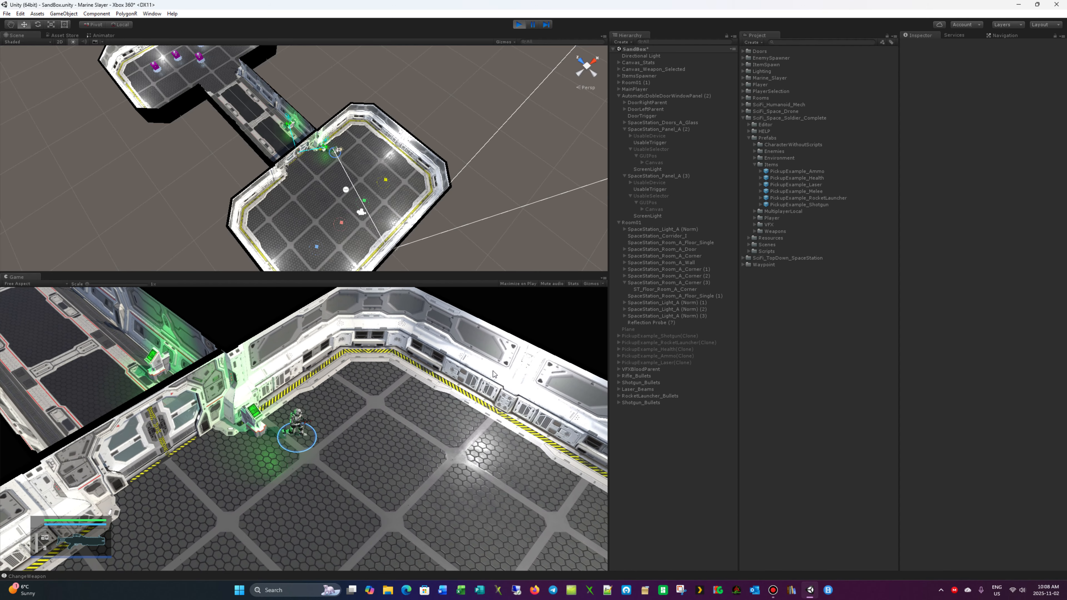
# - Stop the playtest and select the double door's SpaceStation_Panel_A (2) control panel in the scene
pyautogui.click(524, 25)
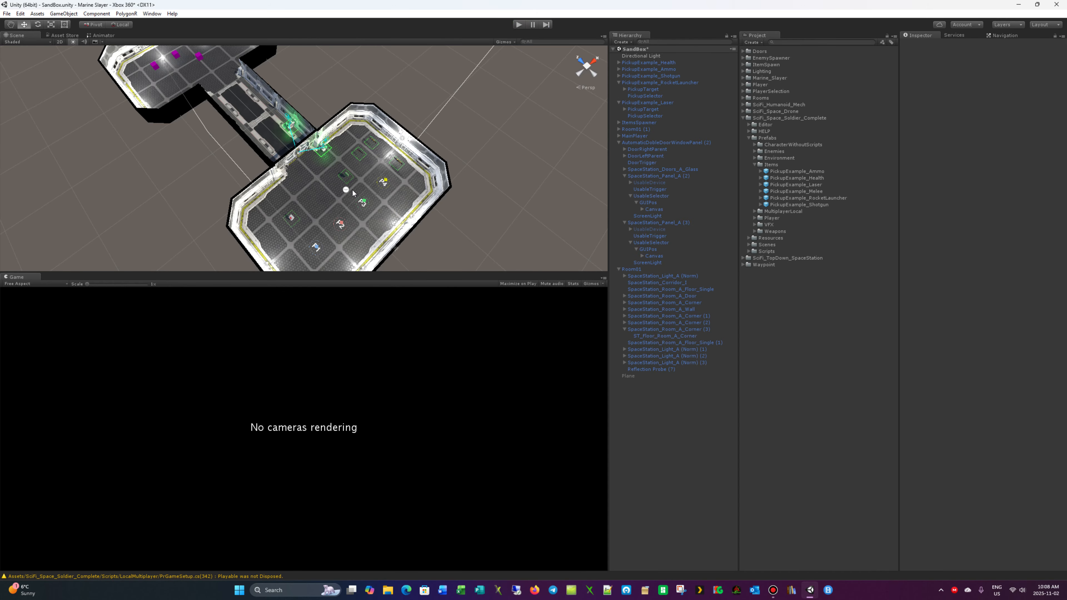
pyautogui.scroll(10, 350, 217)
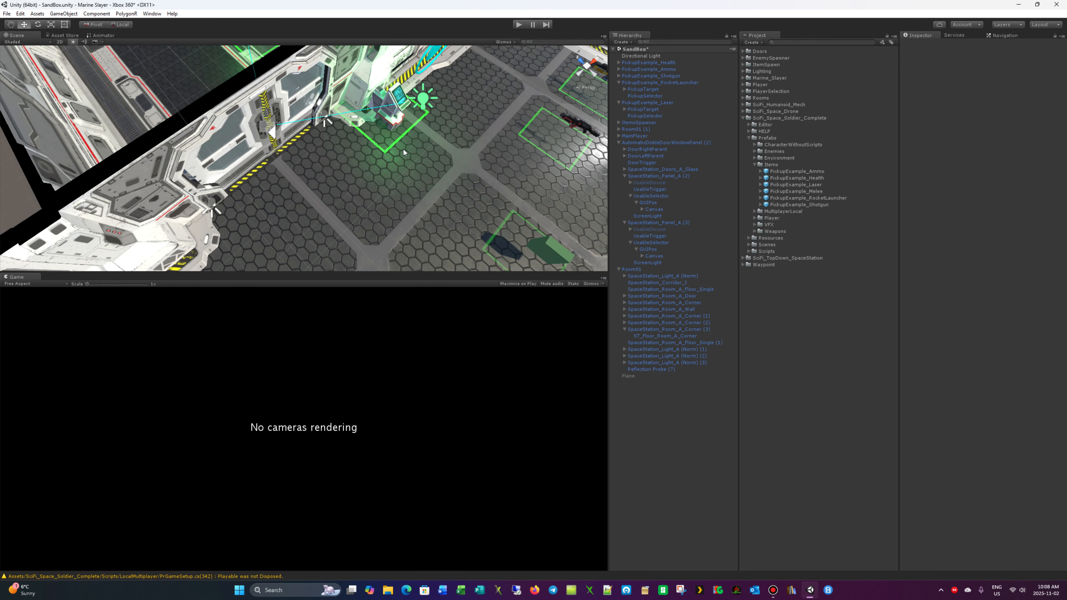
pyautogui.keyDown('alt'); pyautogui.moveTo(410, 123); pyautogui.dragTo(316, 190); pyautogui.keyUp('alt')
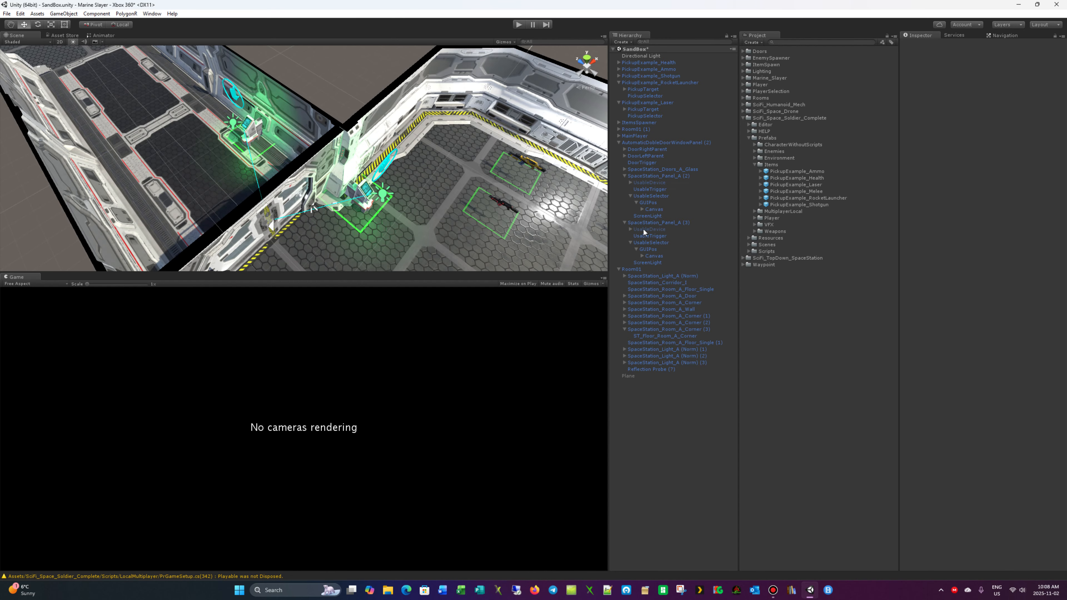
pyautogui.click(349, 202)
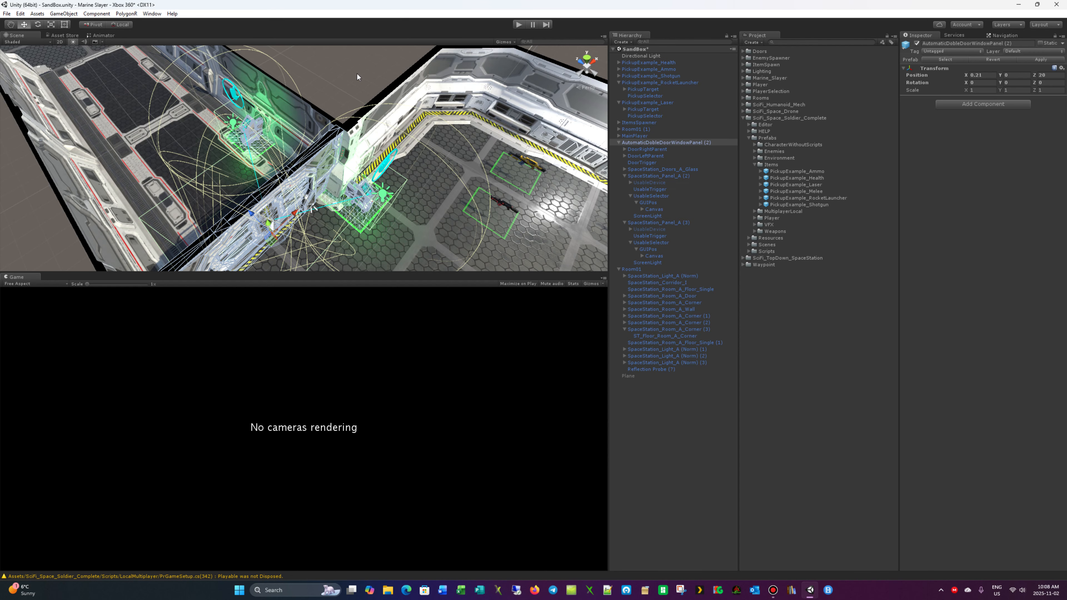
pyautogui.keyDown('alt'); pyautogui.moveTo(357, 74); pyautogui.dragTo(437, 195); pyautogui.keyUp('alt')
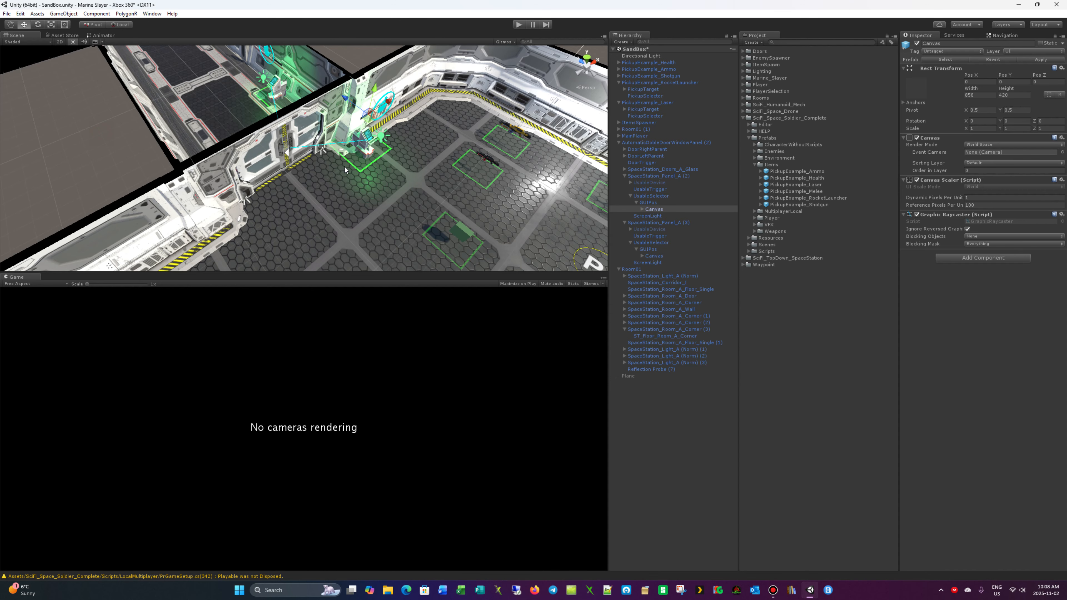
pyautogui.click(365, 82)
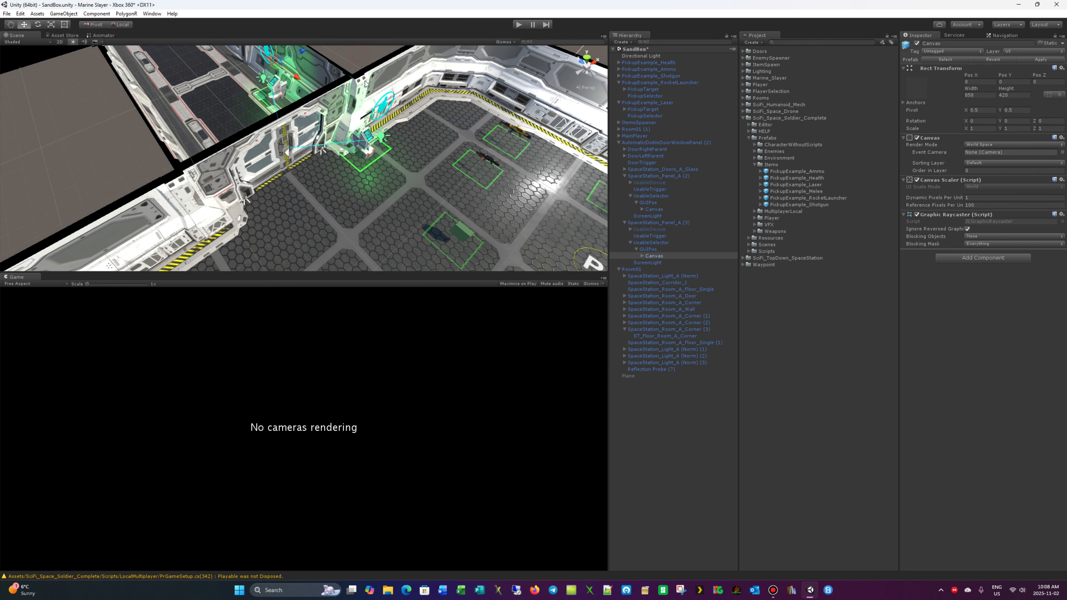
pyautogui.click(369, 145)
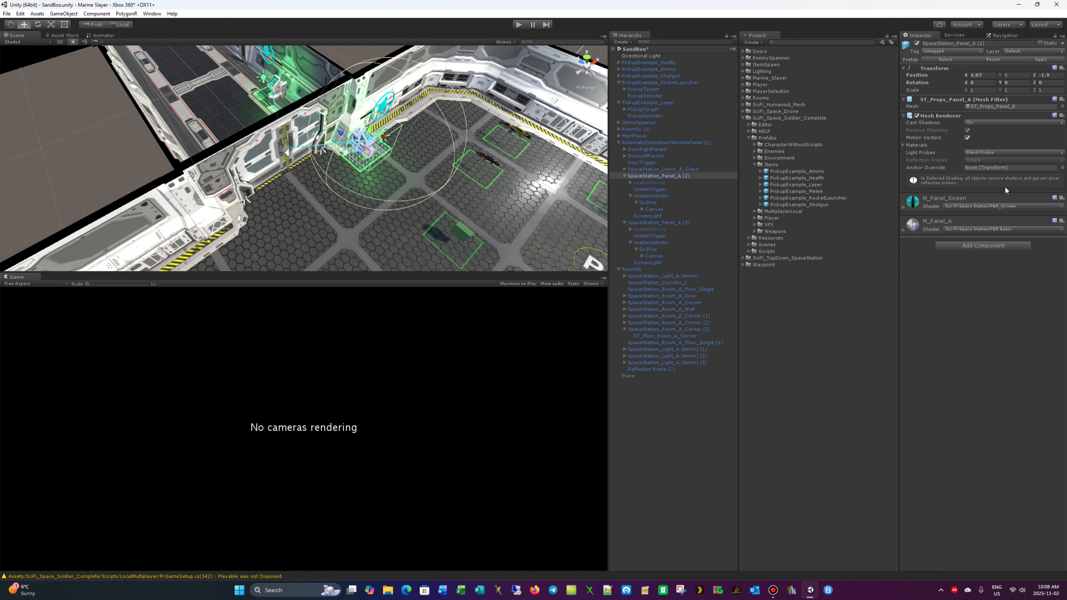
# - Add a Mesh Collider component to the SpaceStation_Panel_A (2) control panel
pyautogui.click(987, 249)
pyautogui.click(962, 295)
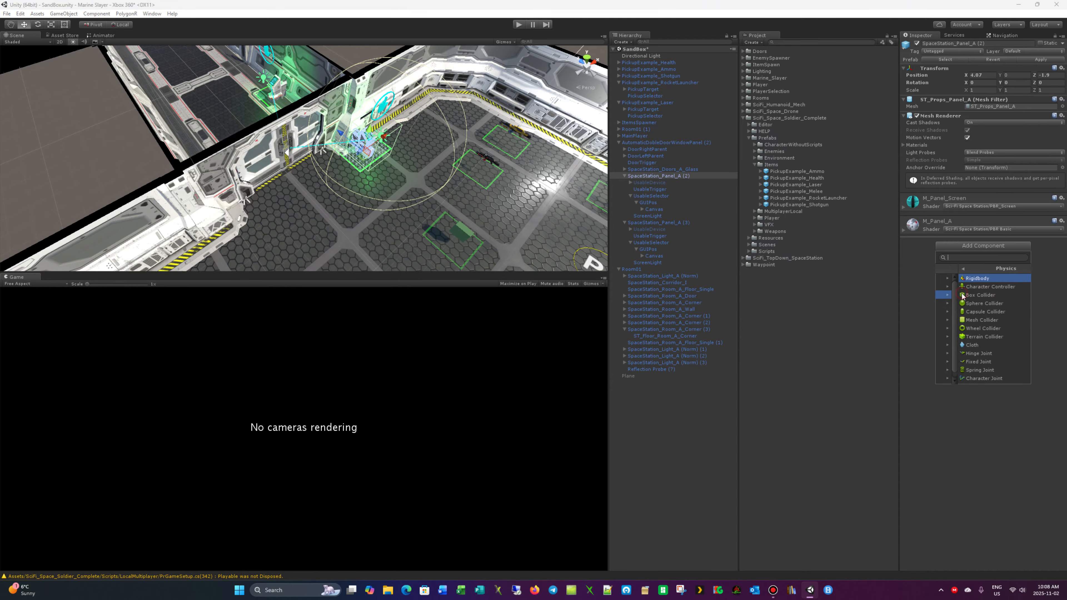
pyautogui.click(959, 321)
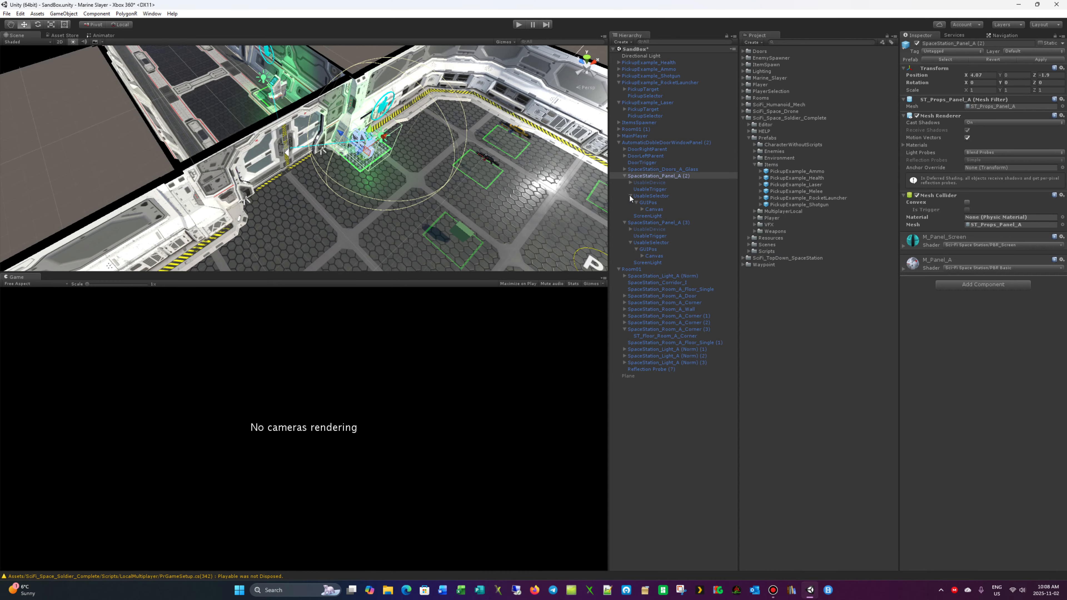
# - Select the double door's SpaceStation_Panel_A (3) control panel and add a Mesh Collider component to it
pyautogui.click(649, 222)
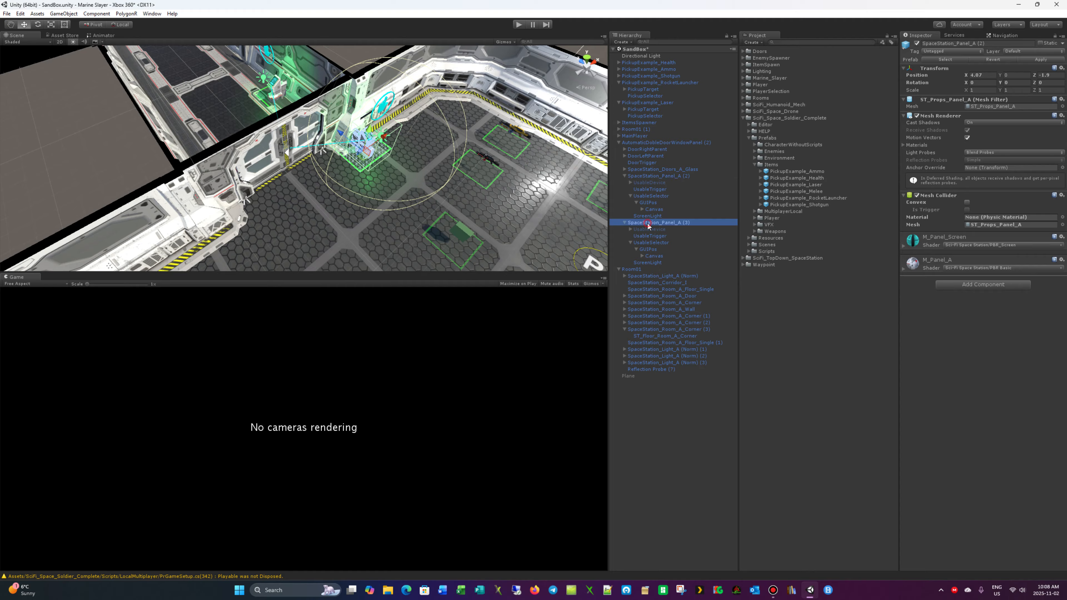
pyautogui.click(1000, 250)
pyautogui.click(960, 298)
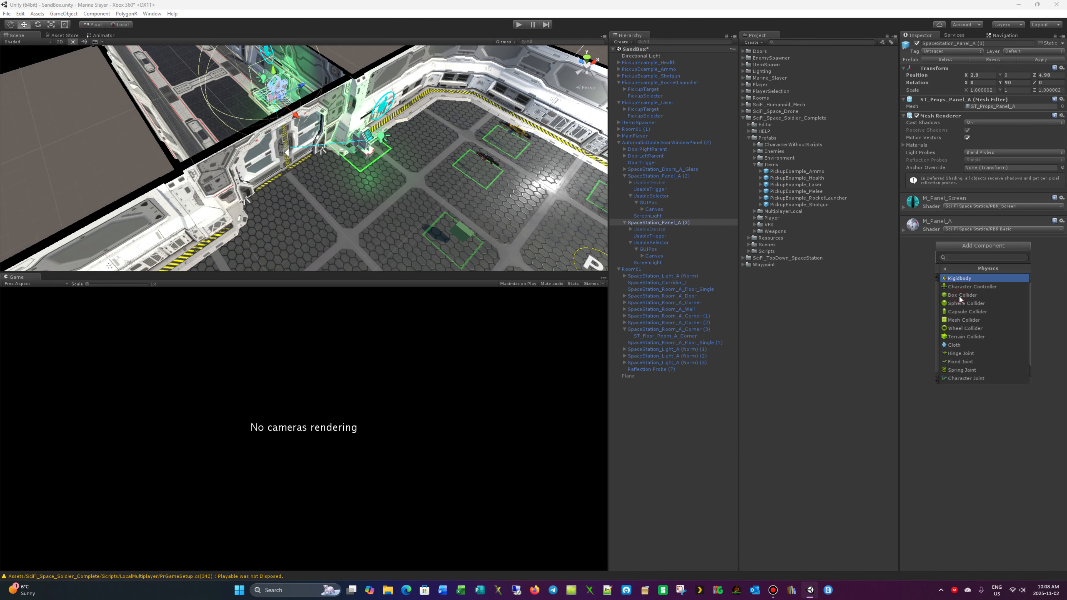
pyautogui.click(965, 322)
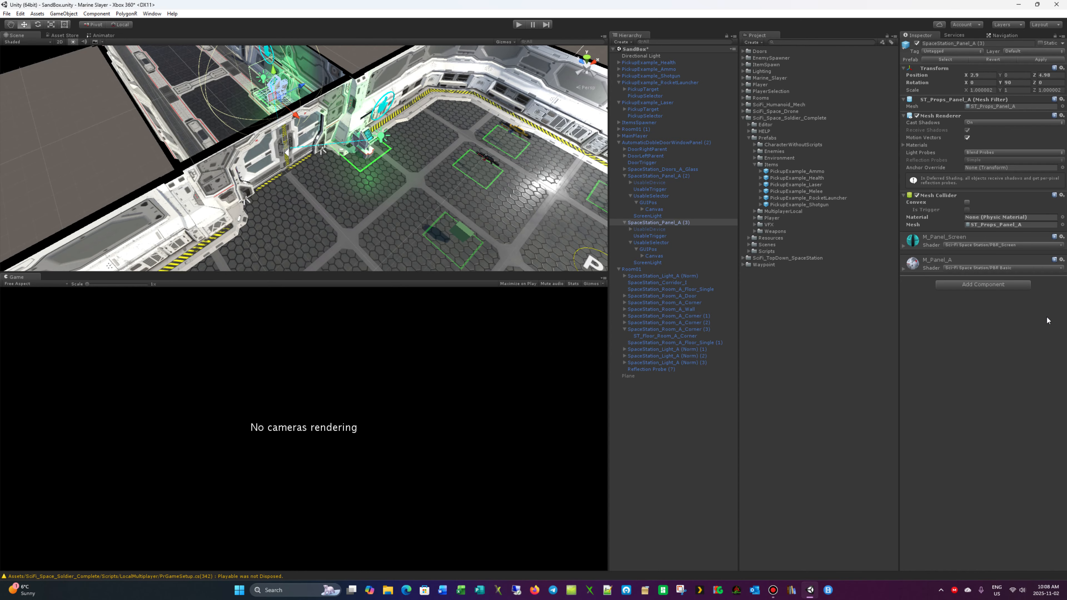
# - Start the playtest and run the soldier against the room-side door panel to test its collision
pyautogui.click(519, 25)
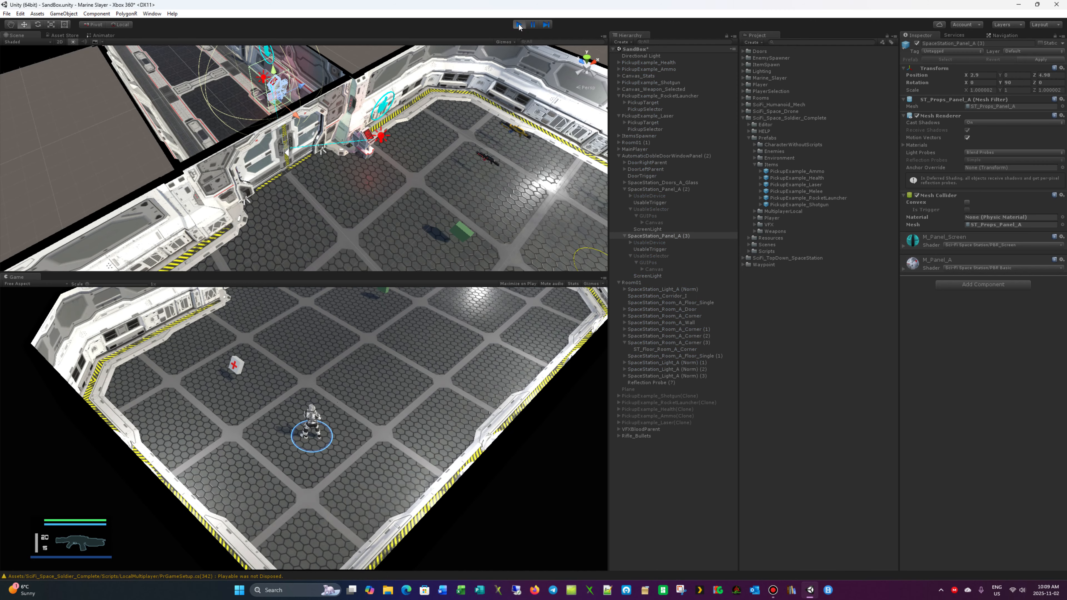
pyautogui.press('w')
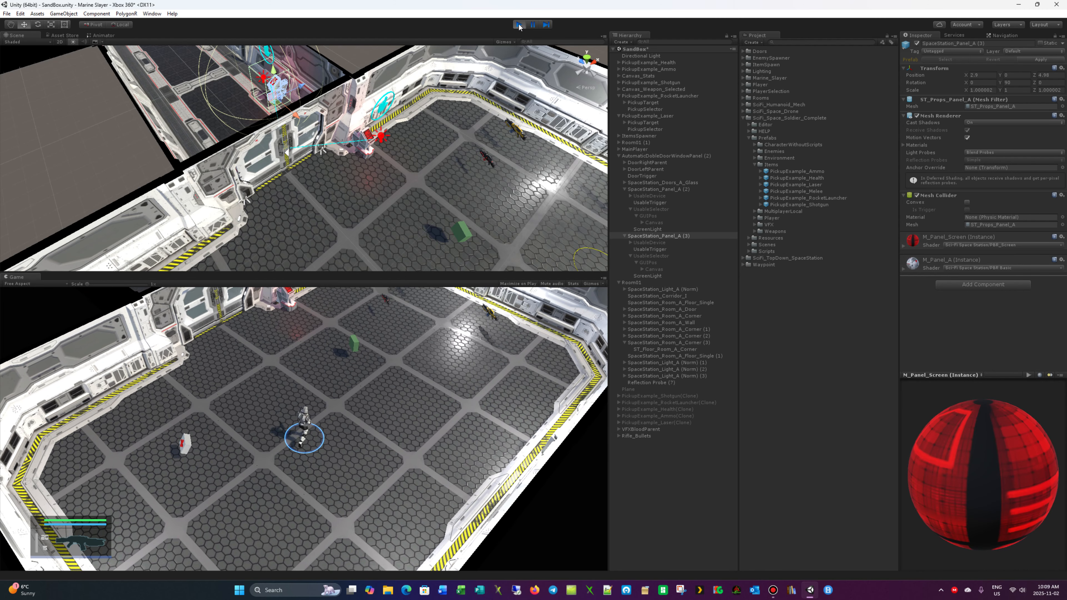
pyautogui.press('w')
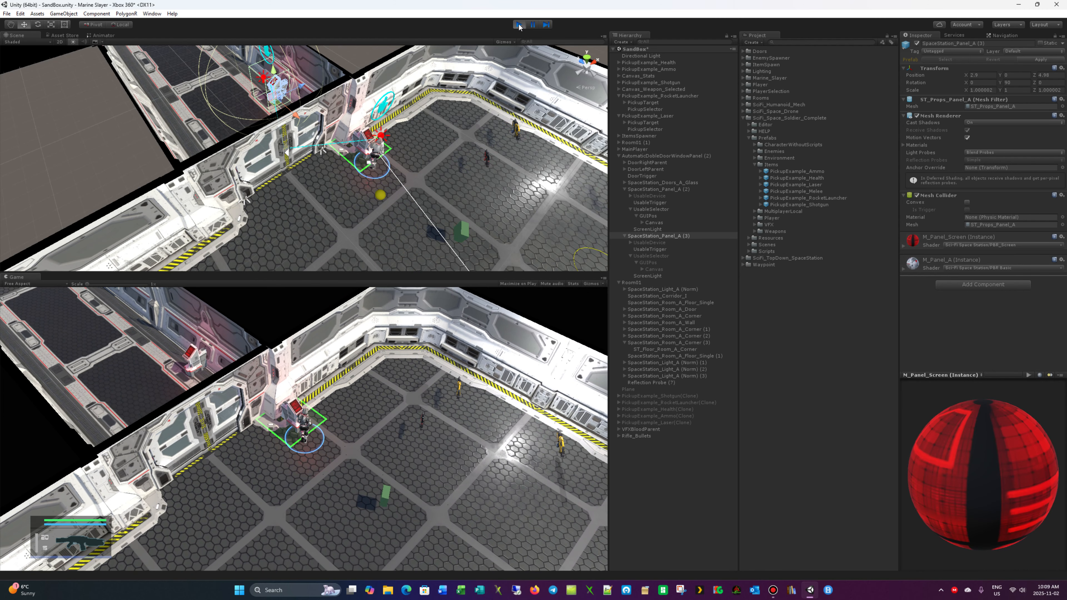
pyautogui.press('a')
pyautogui.press('d')
pyautogui.press('a')
pyautogui.press('d')
pyautogui.press('a')
# - Unlock the double door at its panel, then walk around the corridor-side panel to test its collision
pyautogui.press('e')
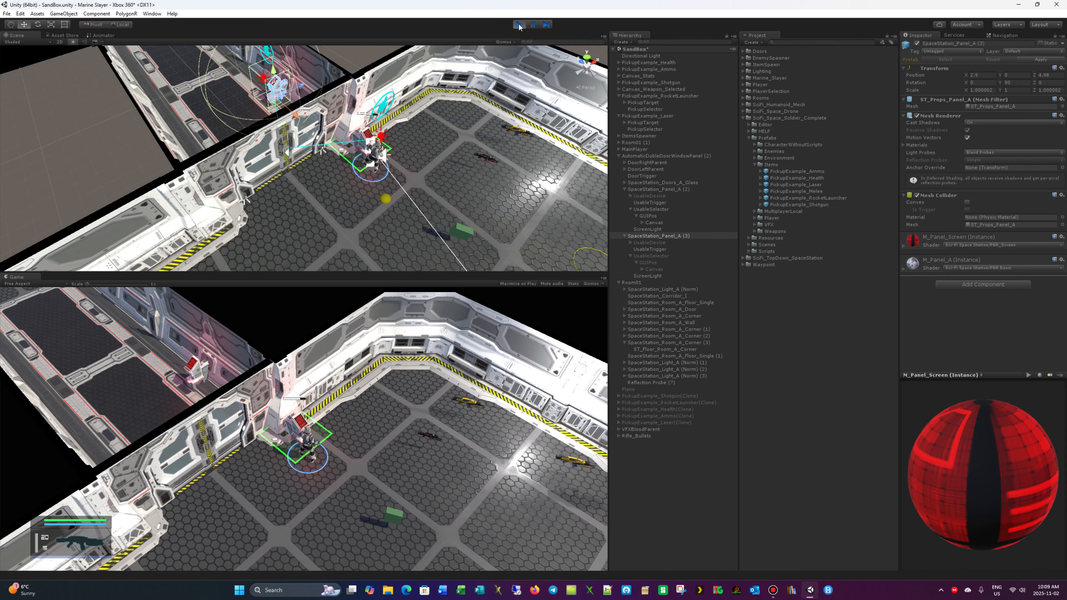
pyautogui.press('a')
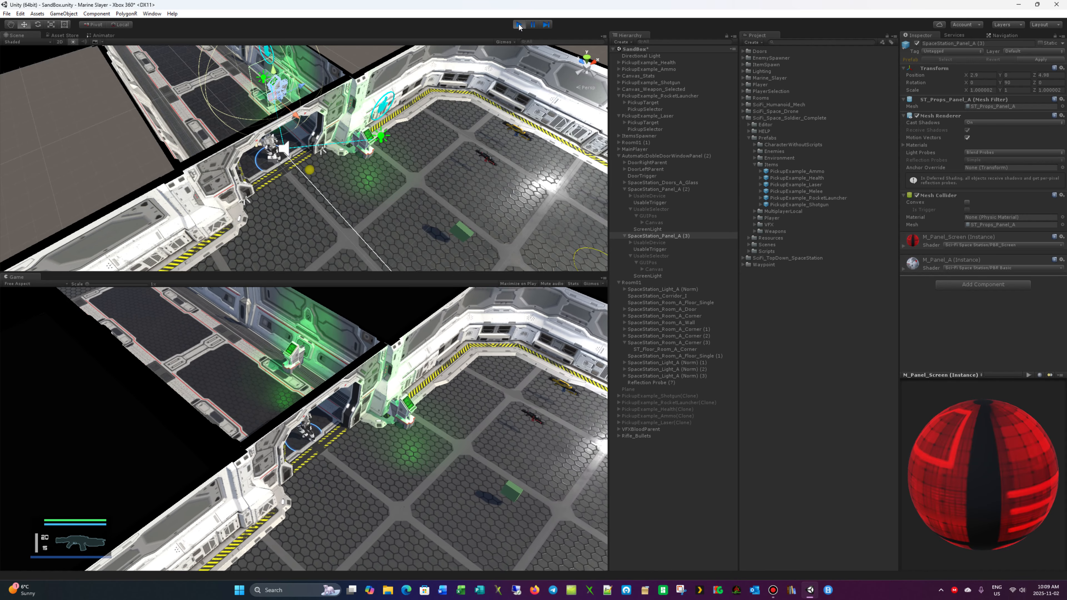
pyautogui.press('w')
pyautogui.press('a')
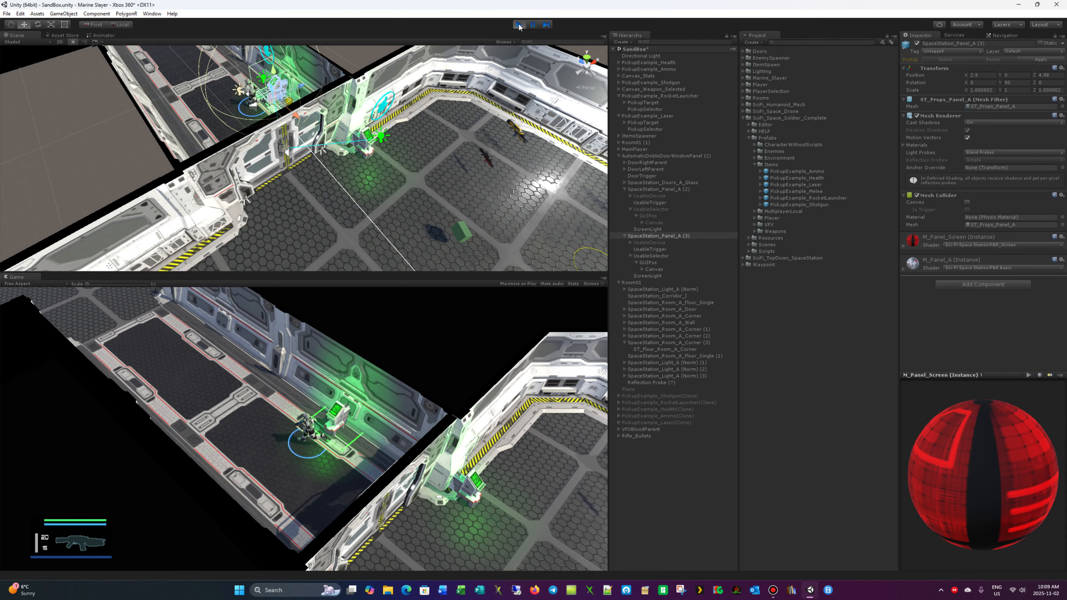
pyautogui.press('d')
pyautogui.press('s')
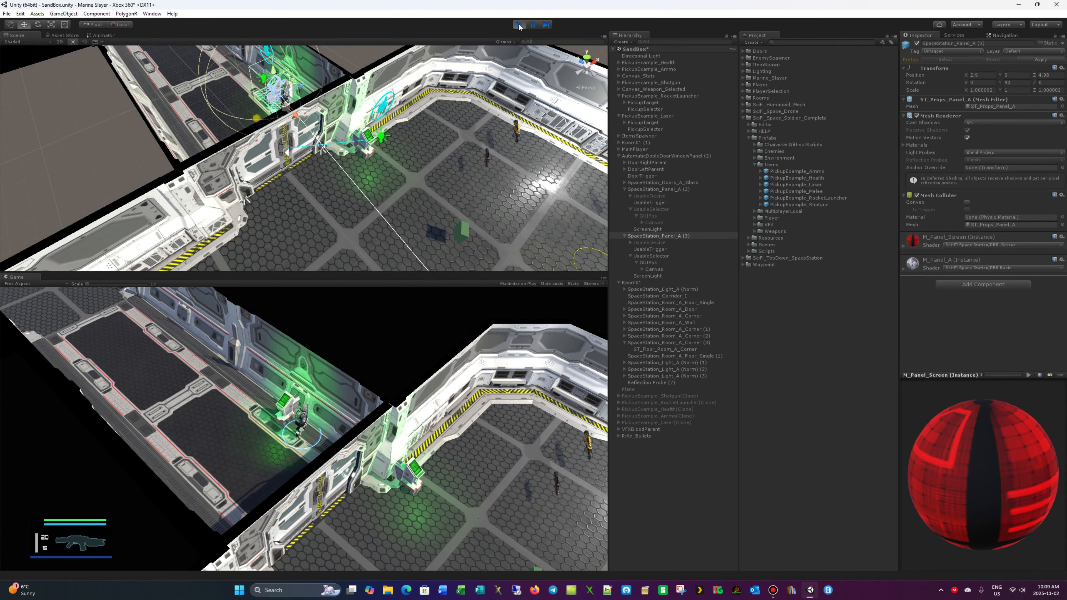
pyautogui.press('a')
pyautogui.press('s')
pyautogui.press('a')
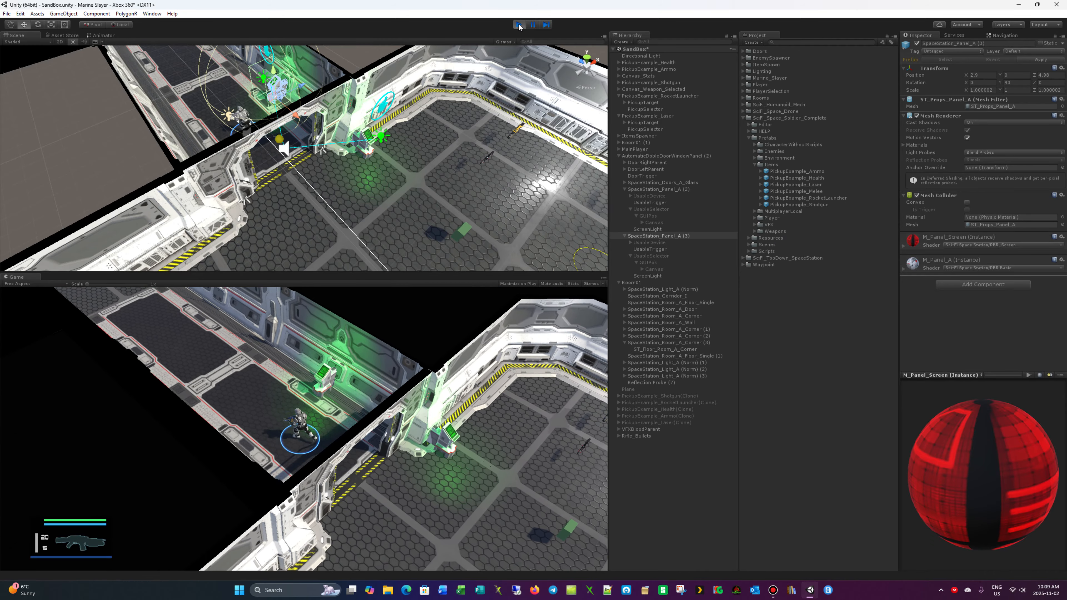
# - Run along the corridor to the spawn pads, collect the shotgun at the farthest pad and fire it
pyautogui.press('w')
pyautogui.press('a')
pyautogui.press('w')
pyautogui.press('a')
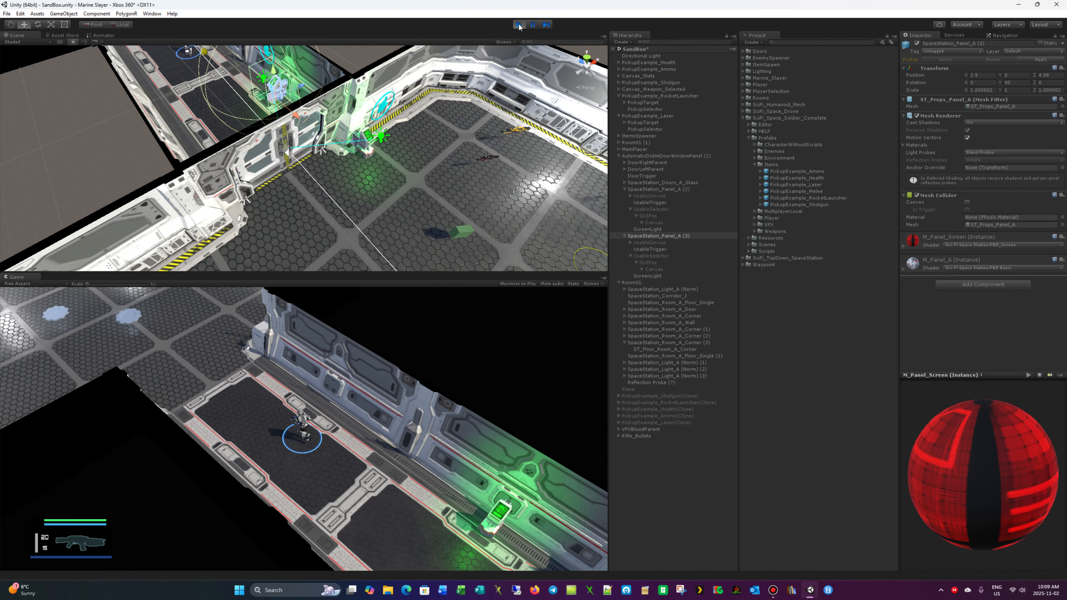
pyautogui.press('w')
pyautogui.press('a')
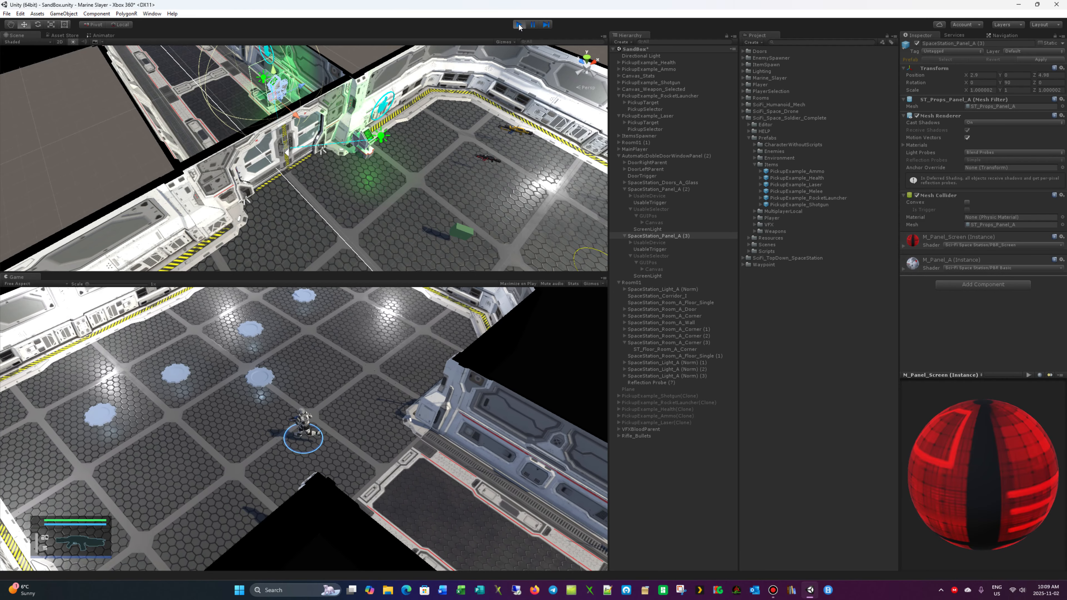
pyautogui.press('w')
pyautogui.press('w')
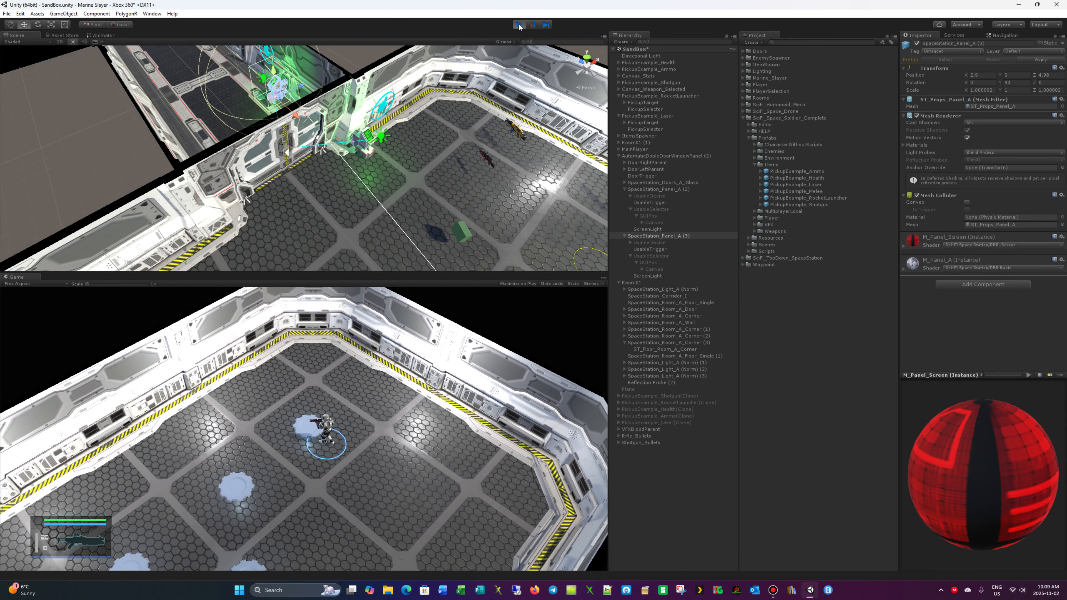
pyautogui.press('s')
pyautogui.press('ctrl')
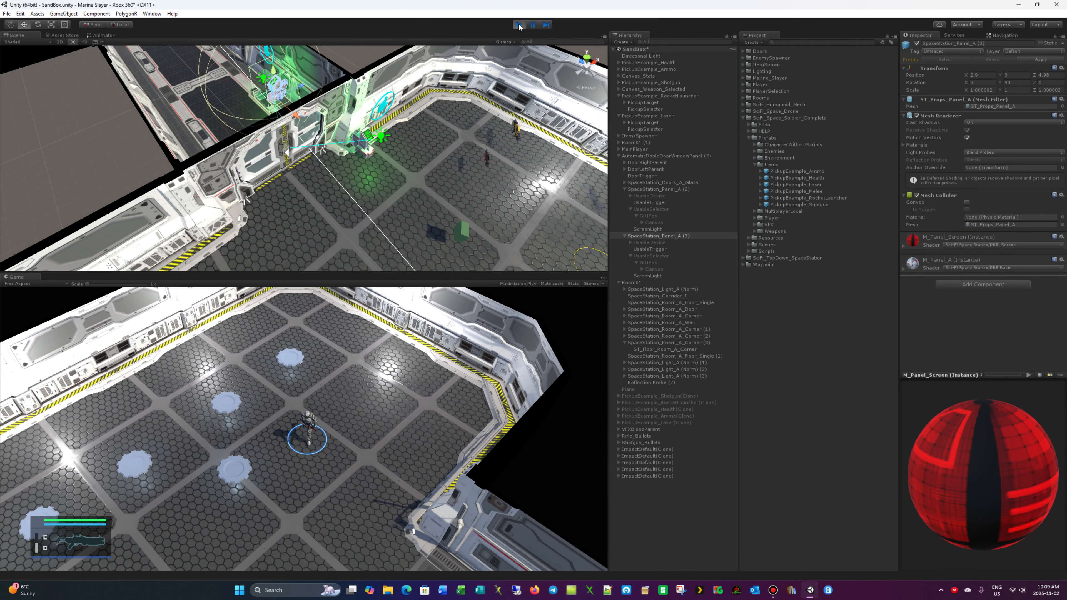
# - Run the soldier back along the corridor and through the double door into the first room
pyautogui.press('s')
pyautogui.press('s')
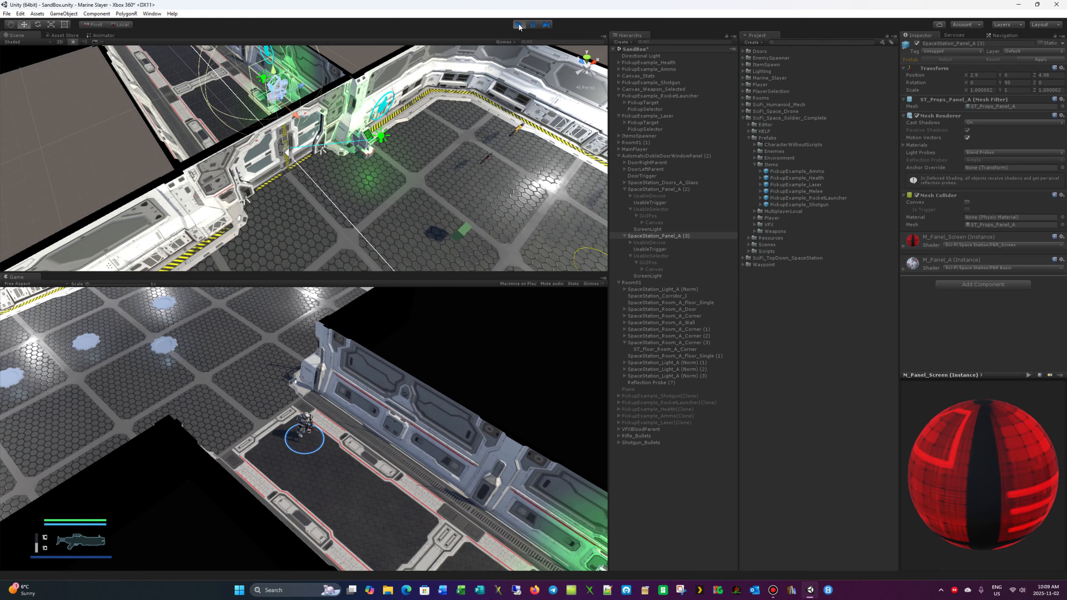
pyautogui.press('s')
pyautogui.press('d')
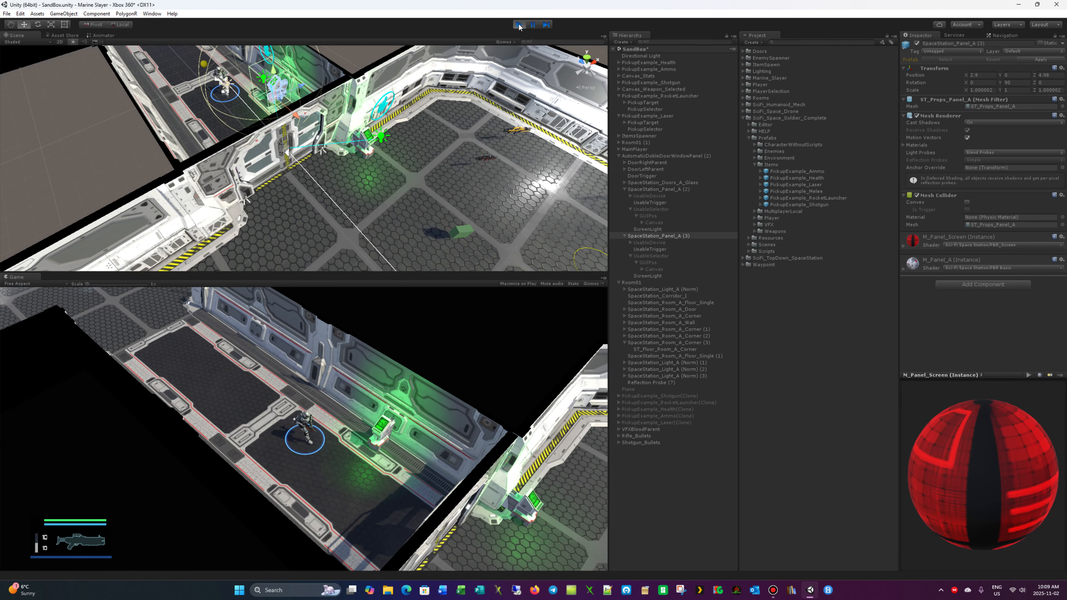
pyautogui.press('s')
pyautogui.press('d')
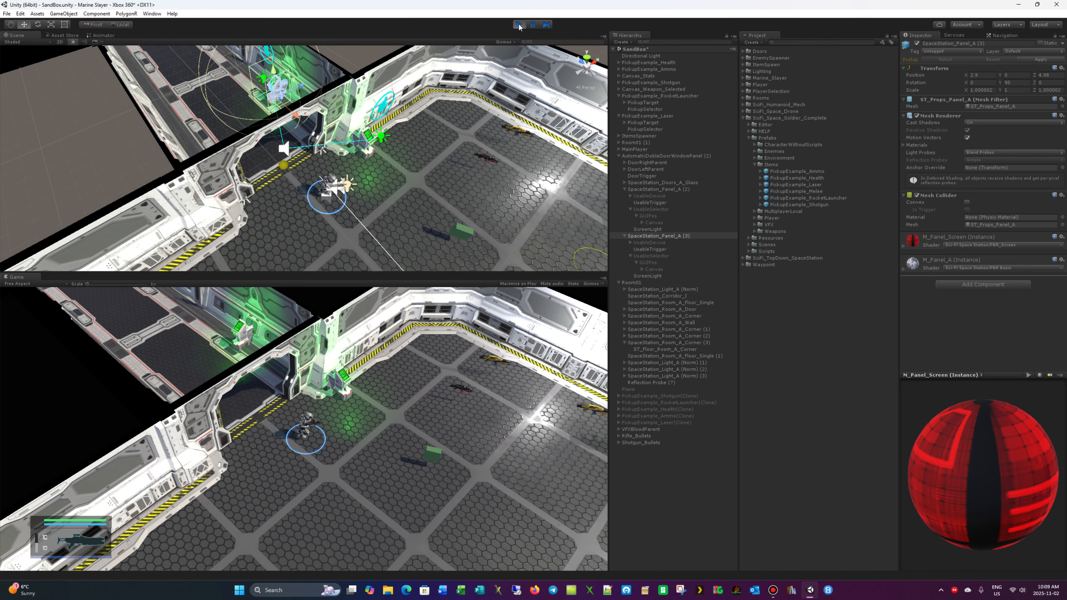
pyautogui.press('d')
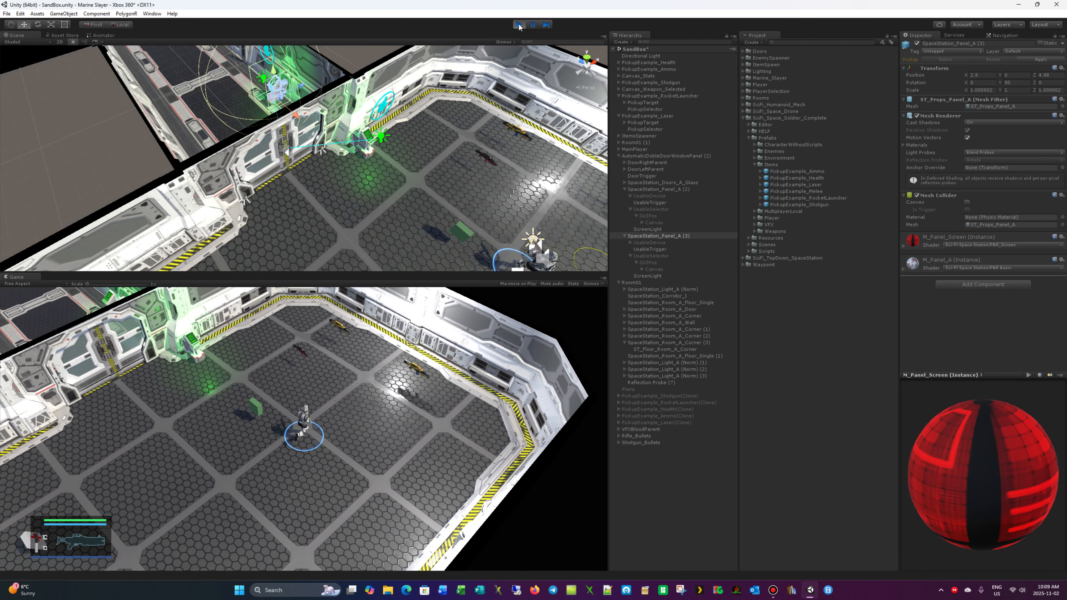
pyautogui.press('a')
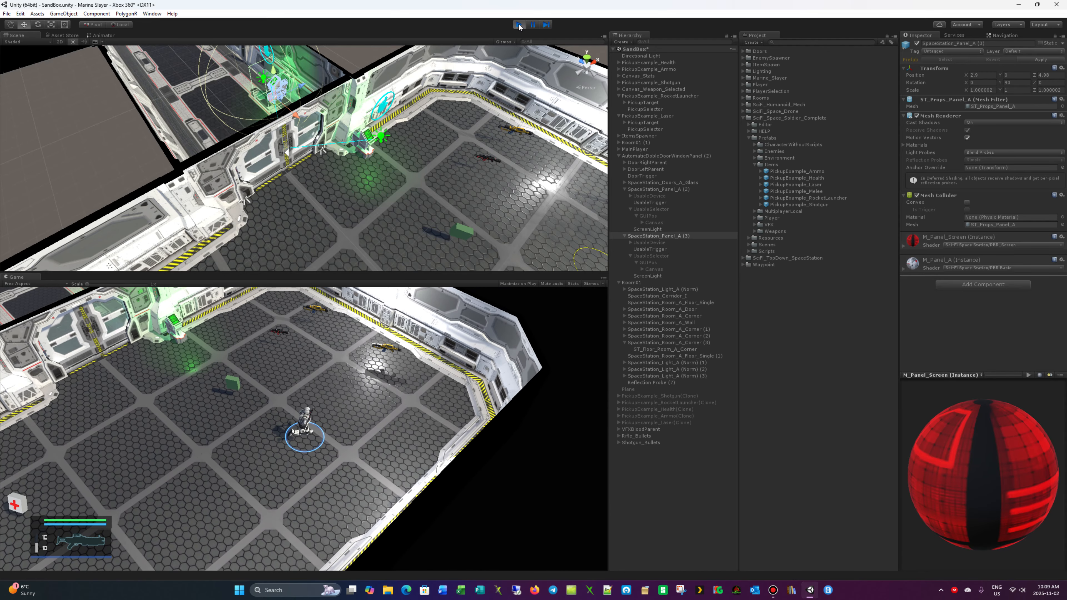
# - Move the soldier past the weapon pickups and around the room-side door panel to test its collision again
pyautogui.press('w')
pyautogui.press('a')
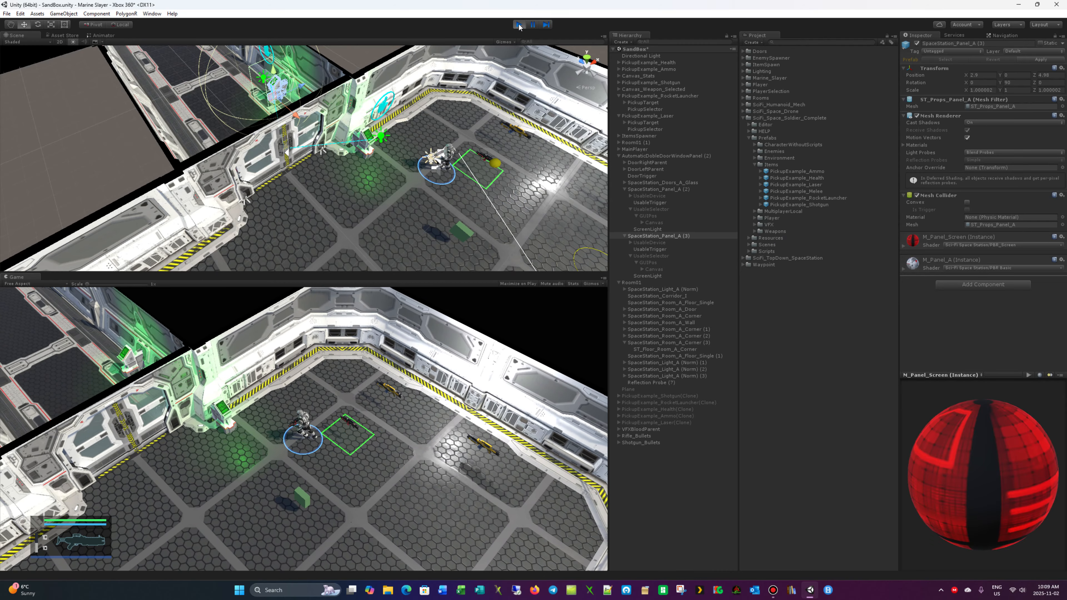
pyautogui.press('s')
pyautogui.press('a')
pyautogui.press('w')
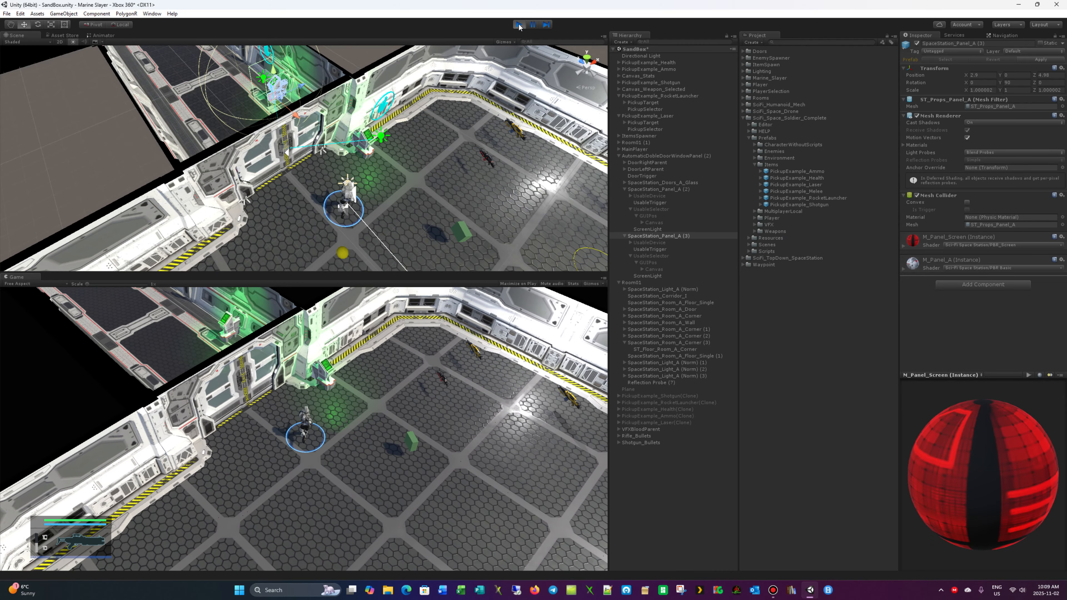
pyautogui.press('d')
pyautogui.press('a')
pyautogui.press('d')
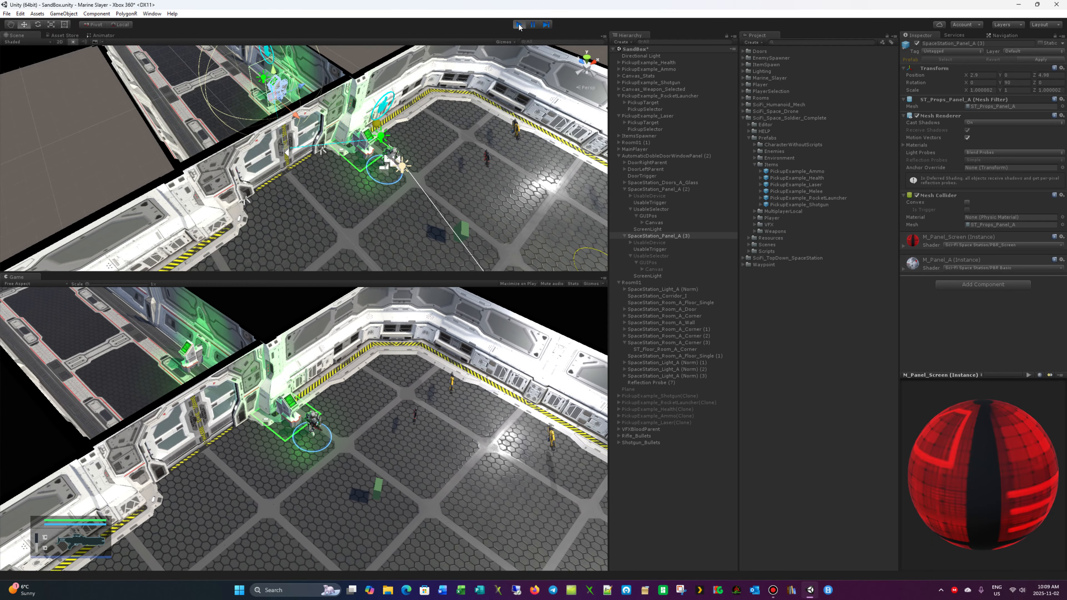
pyautogui.press('s')
pyautogui.press('w')
pyautogui.press('s')
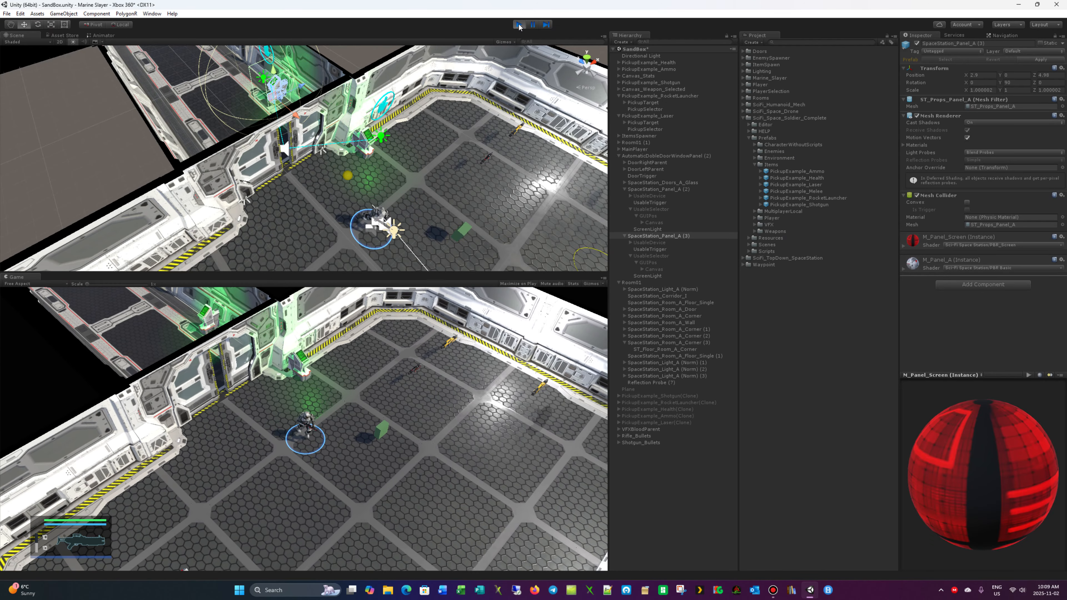
# - Return through the door to the spawn pads, collect the newly spawned weapon and fire it
pyautogui.press('d')
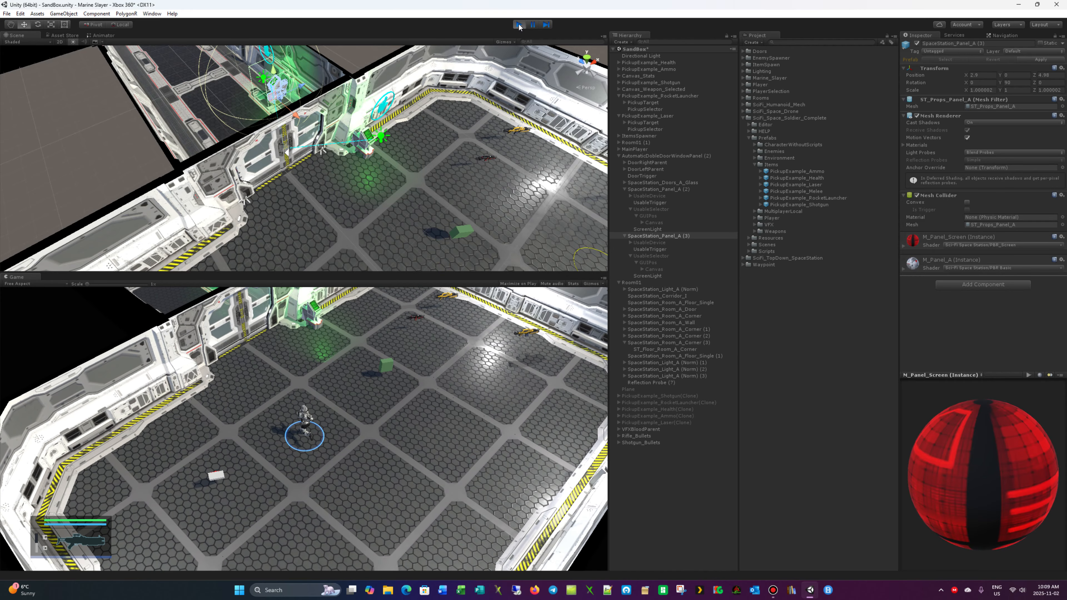
pyautogui.press('w')
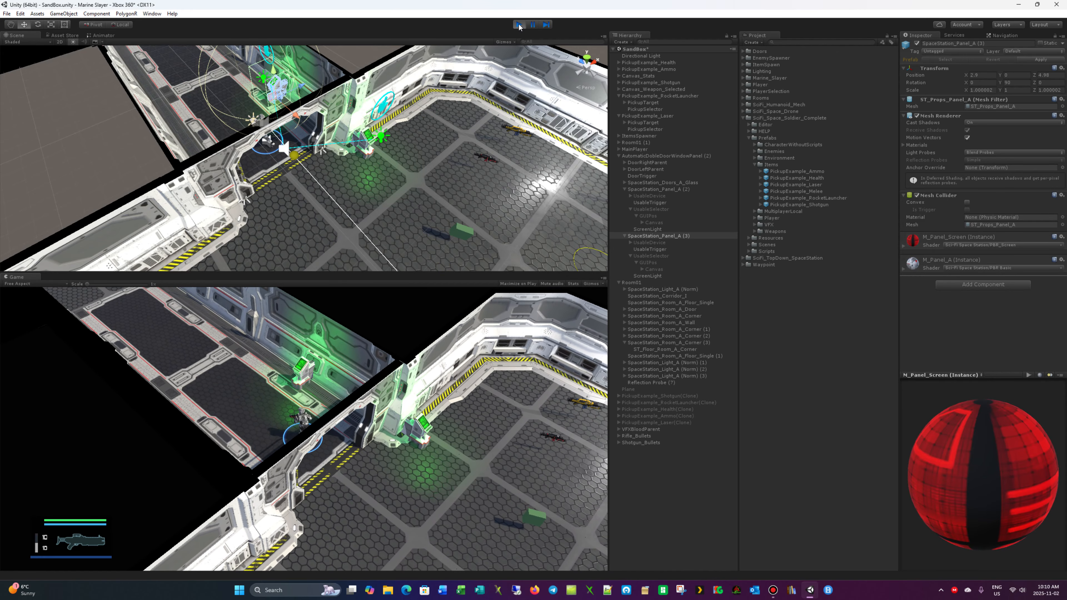
pyautogui.press('a')
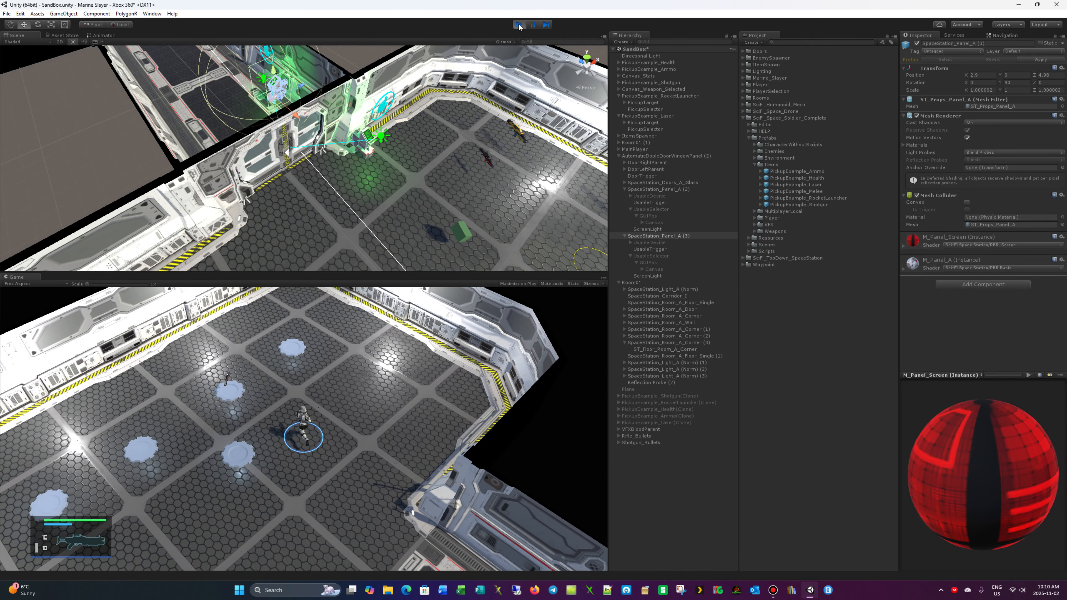
pyautogui.press('a')
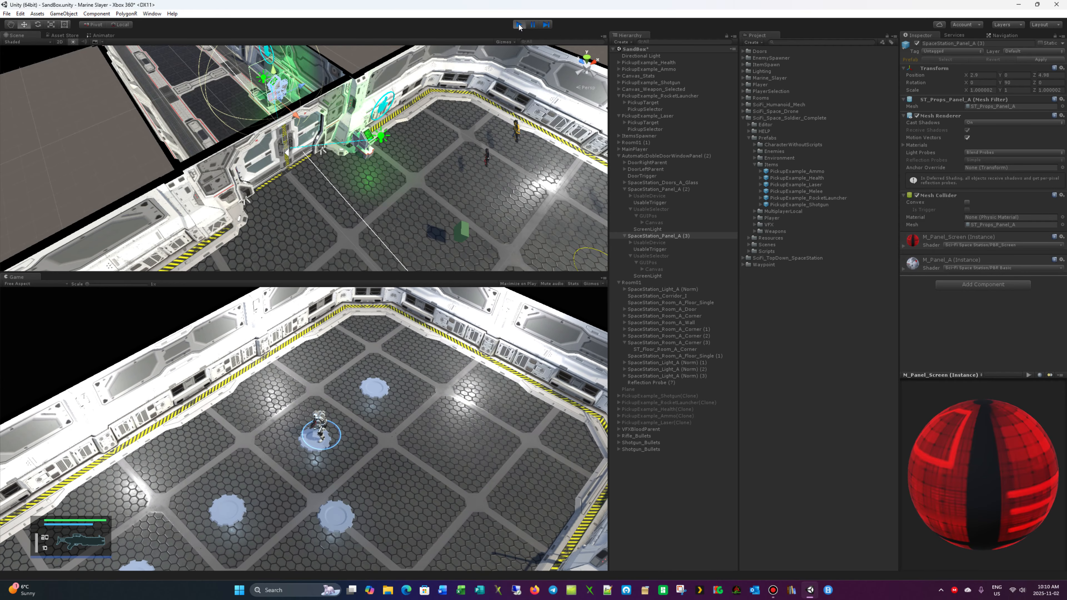
pyautogui.press('d')
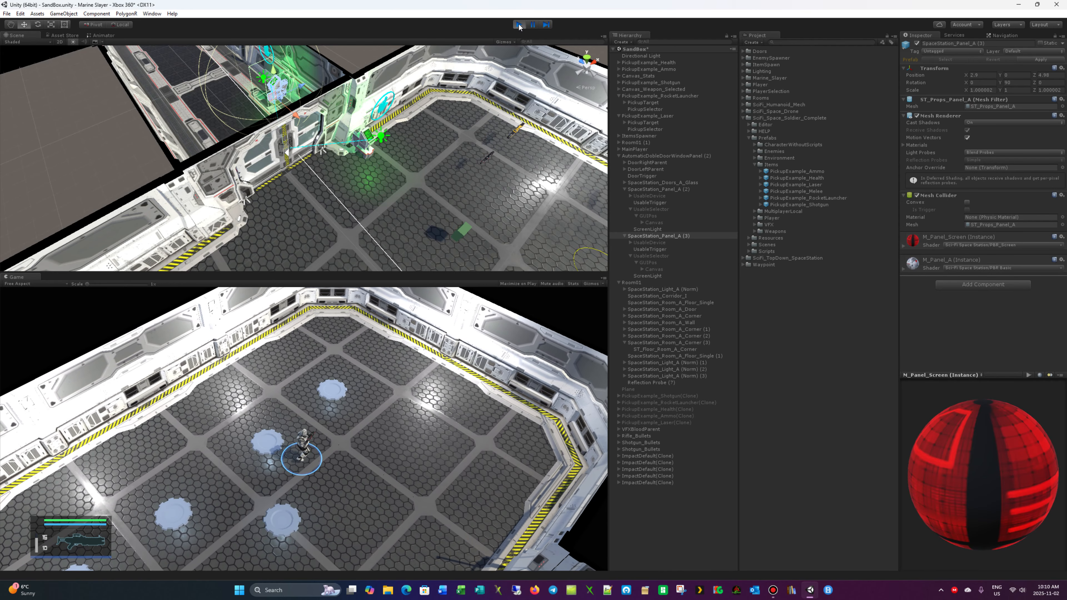
# - Run the soldier back through the corridor to the green ammo pickup in the first room and stop the playtest
pyautogui.press('s')
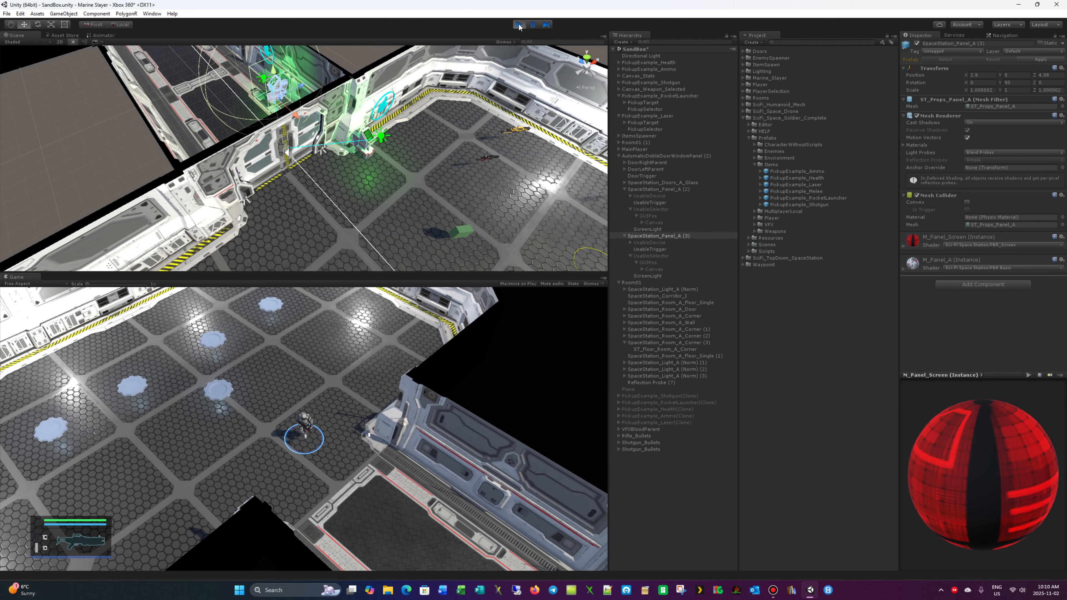
pyautogui.press('d')
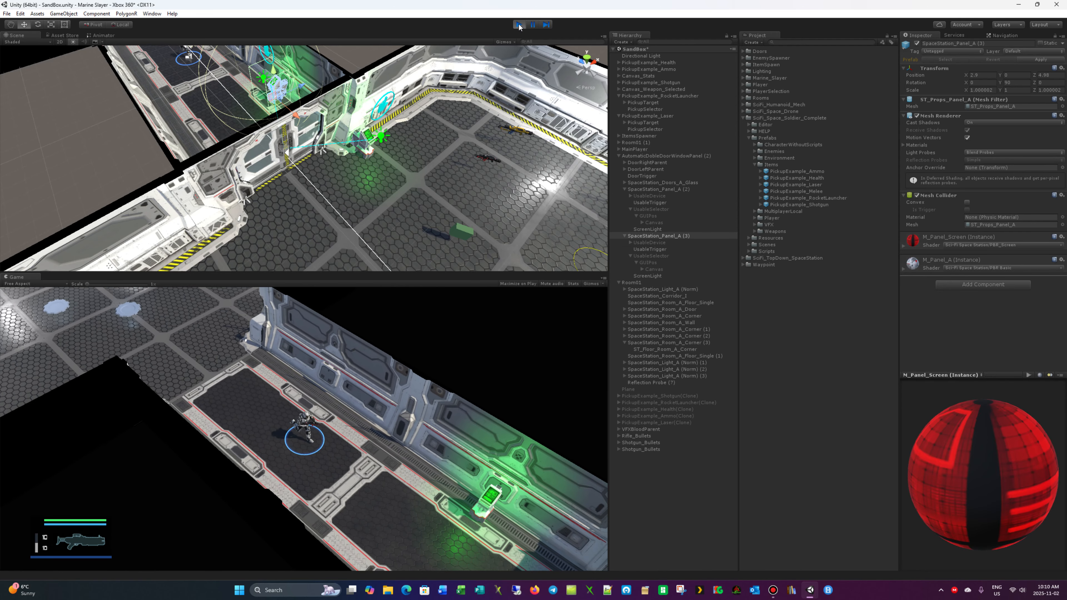
pyautogui.press('d')
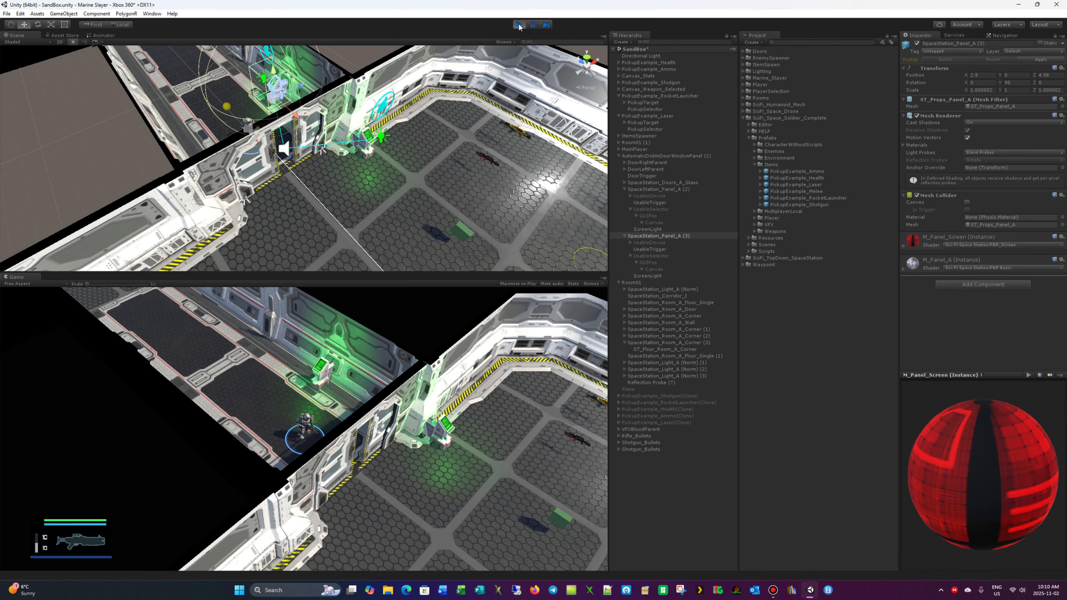
pyautogui.press('d')
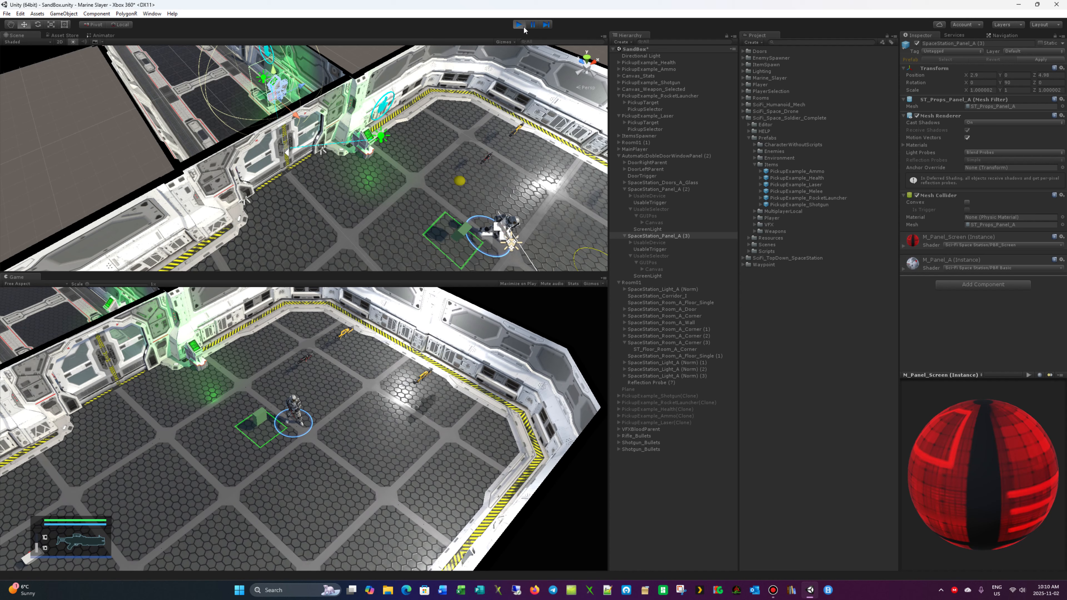
pyautogui.click(520, 24)
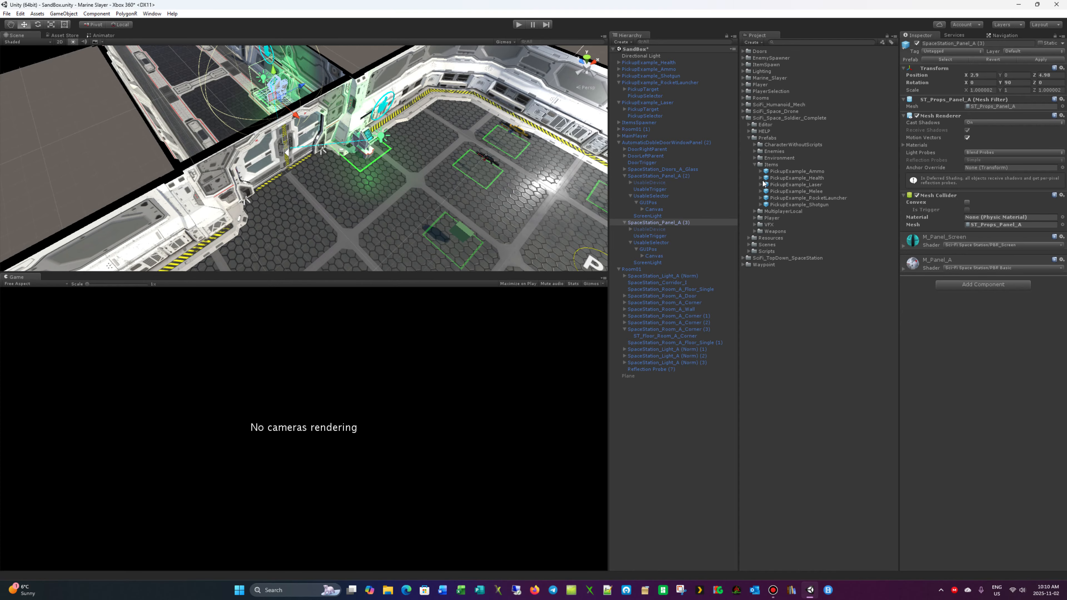
# - Collapse the SciFi_Space_Soldier_Complete folder and the AutomaticDobleDoorWindowPanel (2) object, keeping the Marine_Slayer folder expanded
pyautogui.click(755, 165)
pyautogui.click(744, 118)
pyautogui.click(744, 78)
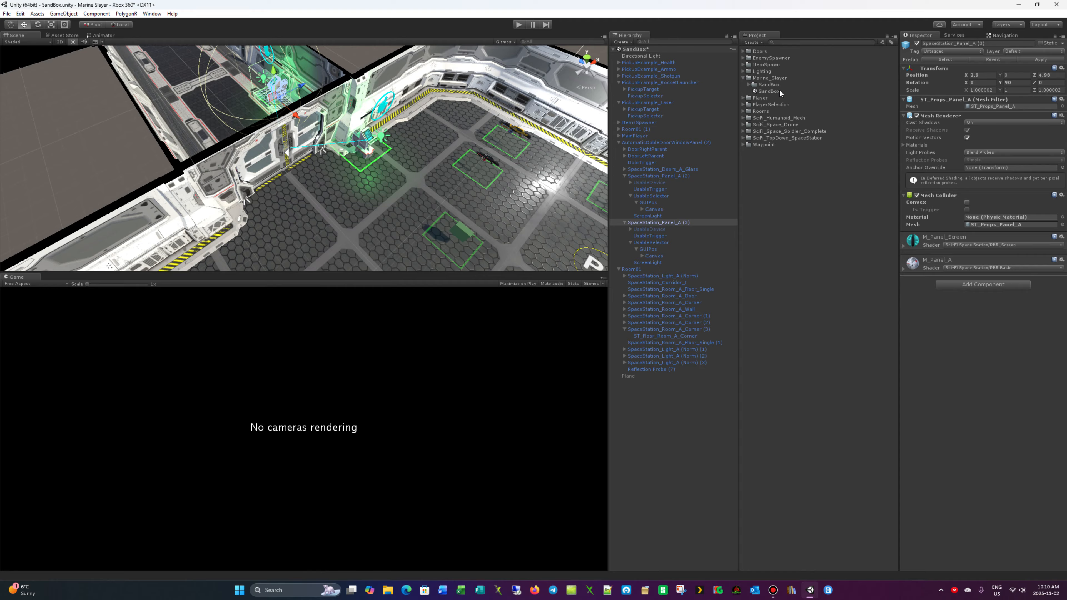
pyautogui.click(749, 85)
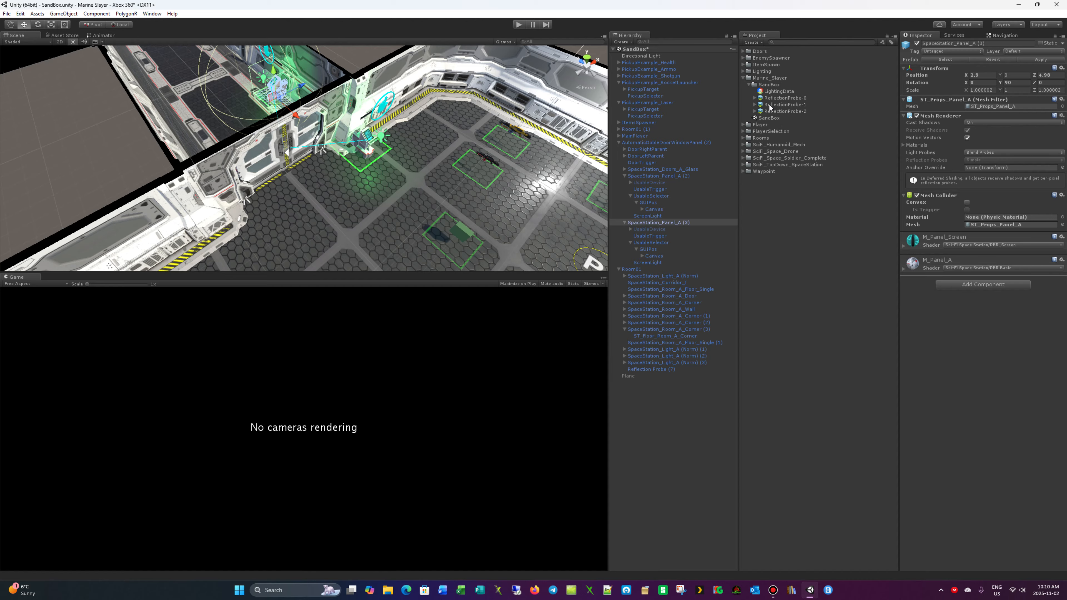
pyautogui.click(748, 85)
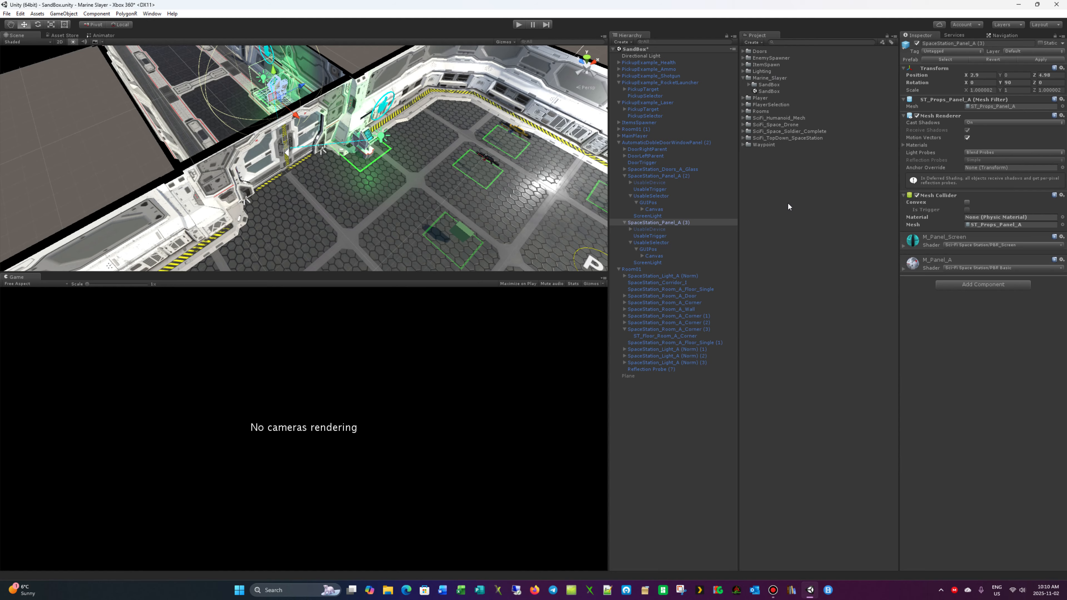
pyautogui.click(617, 143)
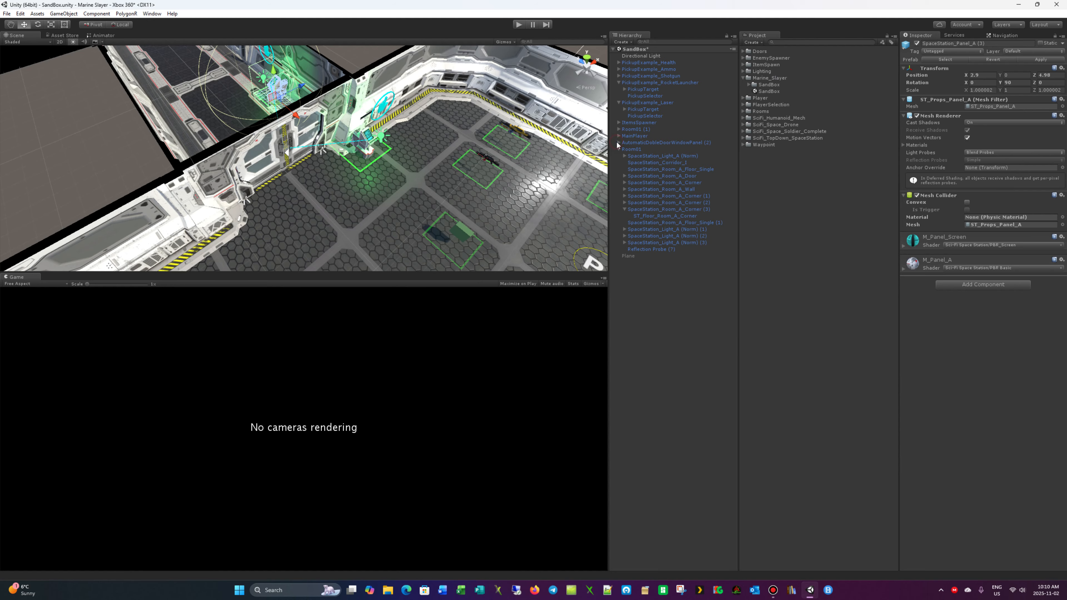